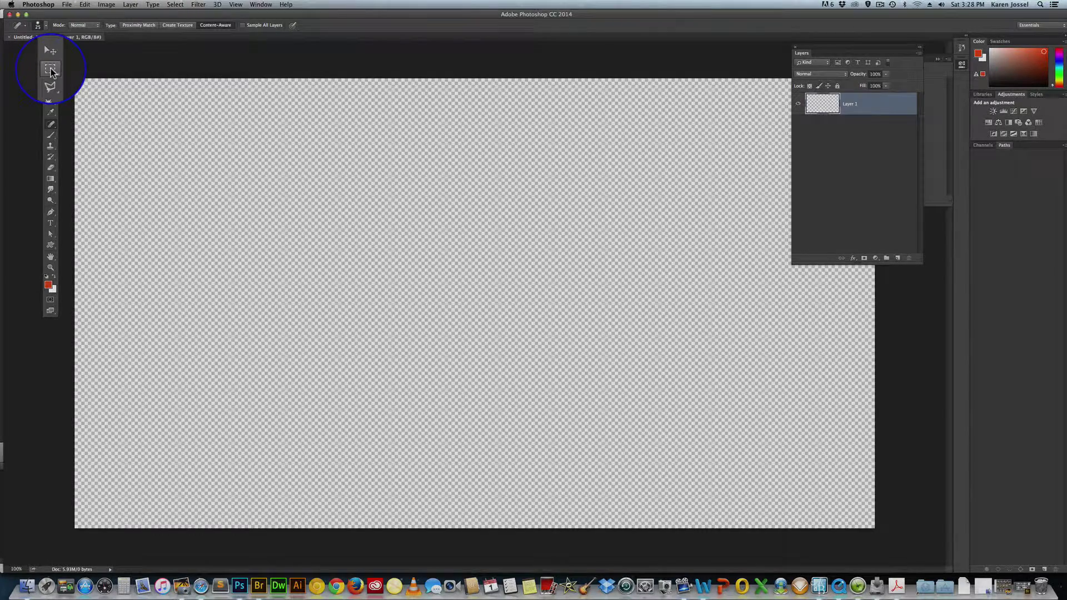
- Draw a wide rectangular marquee selection in the upper-left part of the canvas
{"action": "left_click", "coordinate": [50, 69]}
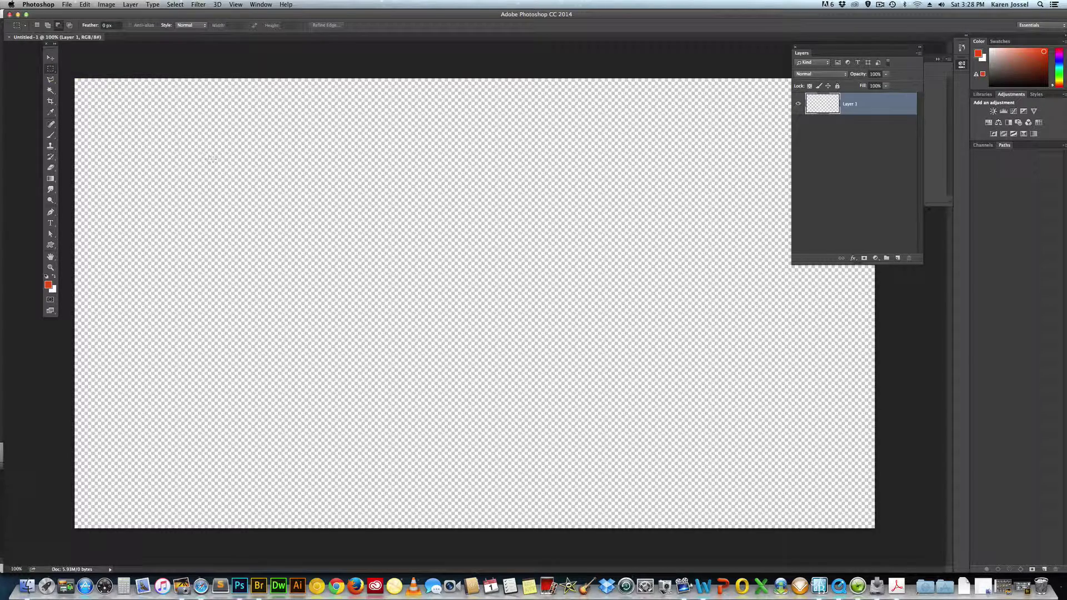
{"action": "left_click_drag", "start_coordinate": [460, 348], "coordinate": [559, 323]}
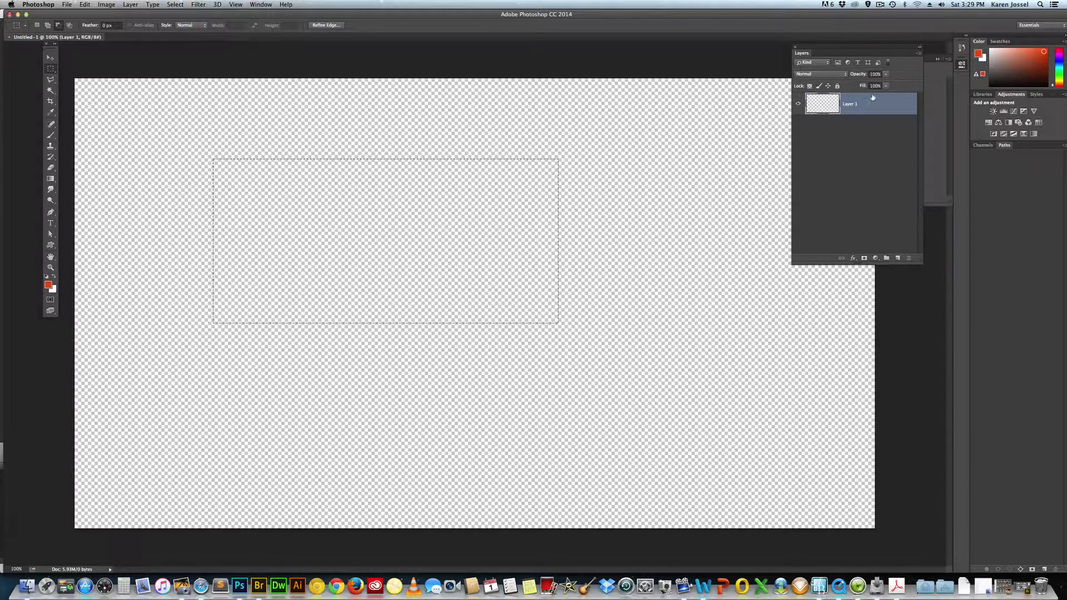
- Rename the existing layer as bg
{"action": "double_click", "coordinate": [856, 105]}
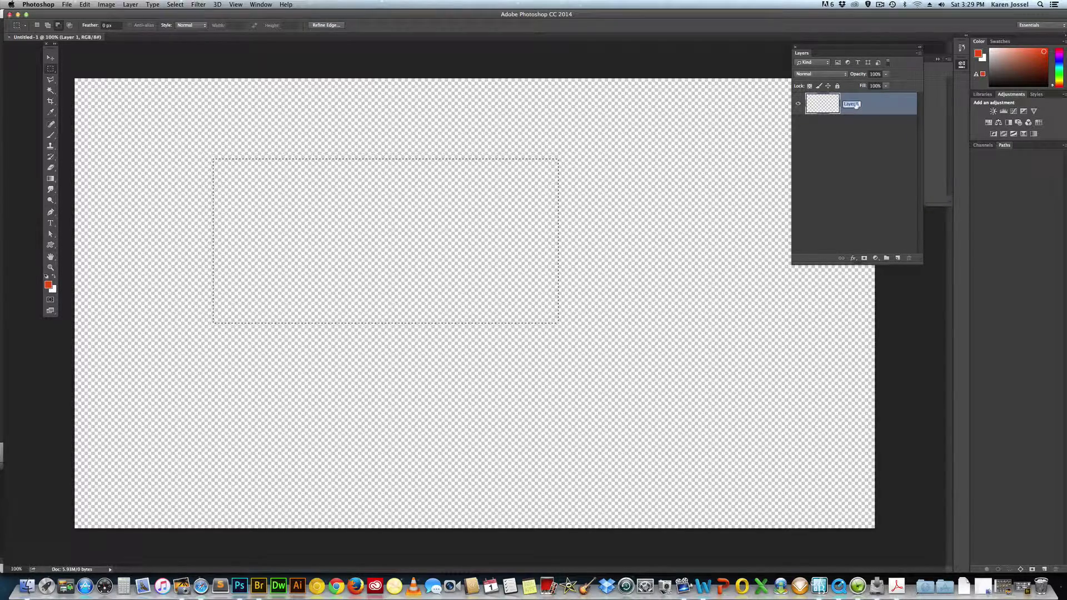
{"action": "type", "text": "g"}
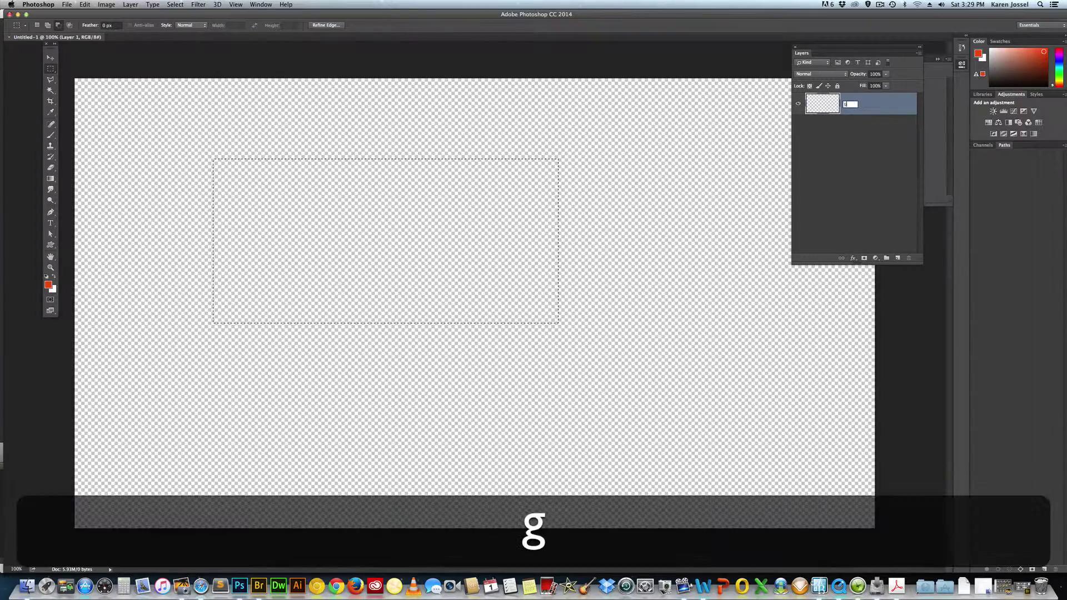
{"action": "key", "text": "BackSpace"}
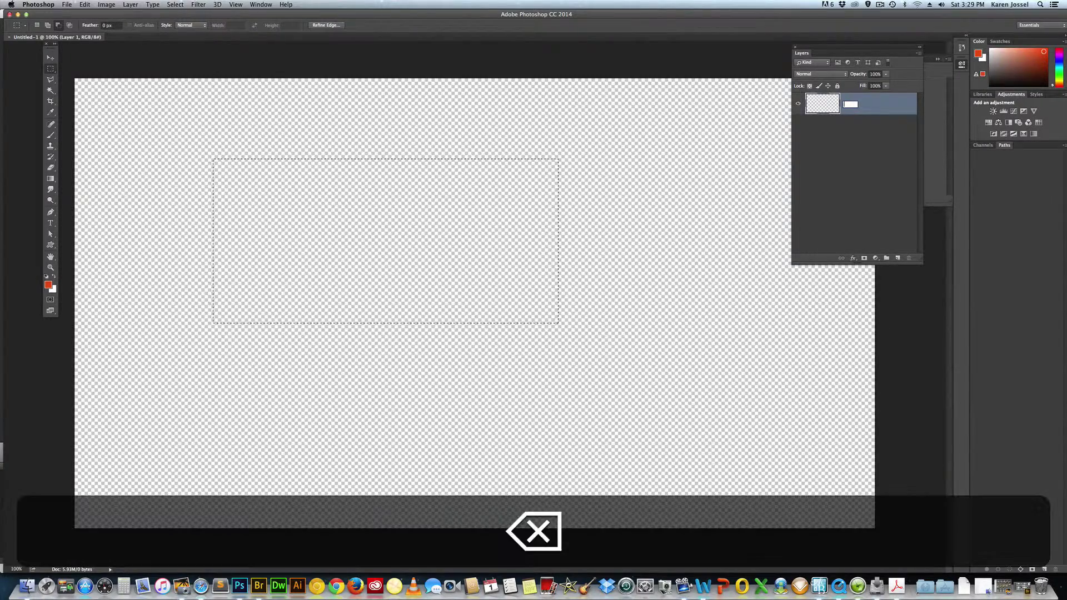
{"action": "type", "text": "bg"}
{"action": "key", "text": "Return"}
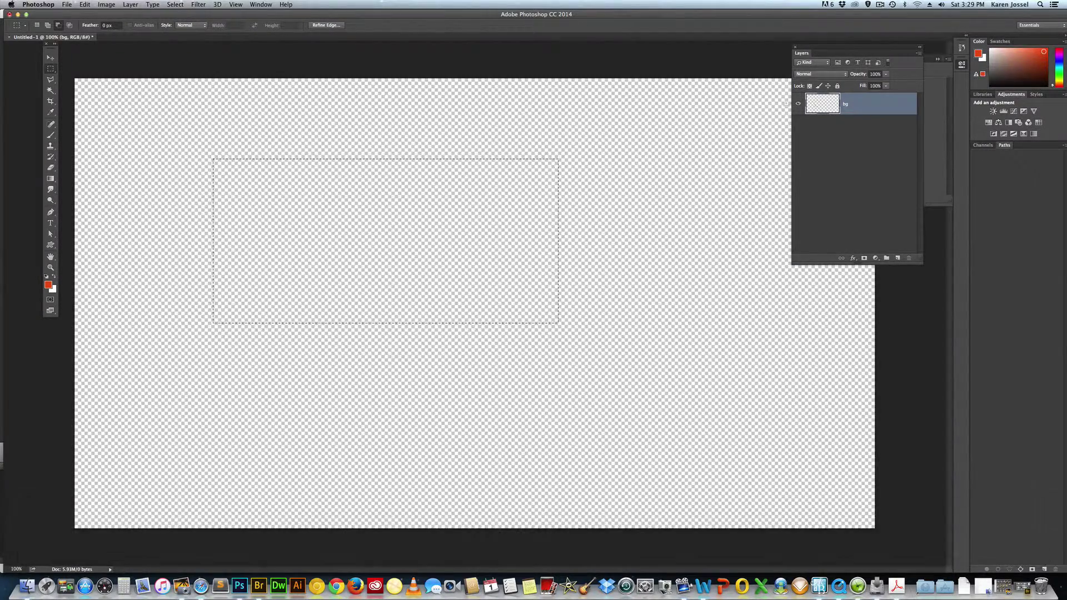
- Add a new layer above bg and name it selections
{"action": "left_click", "coordinate": [897, 258]}
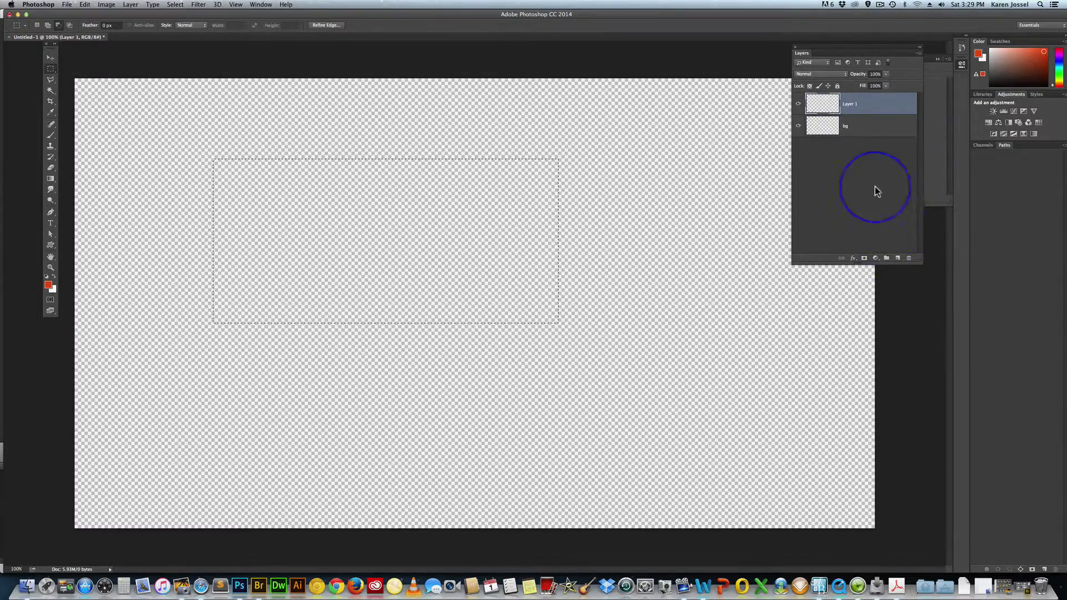
{"action": "double_click", "coordinate": [850, 105]}
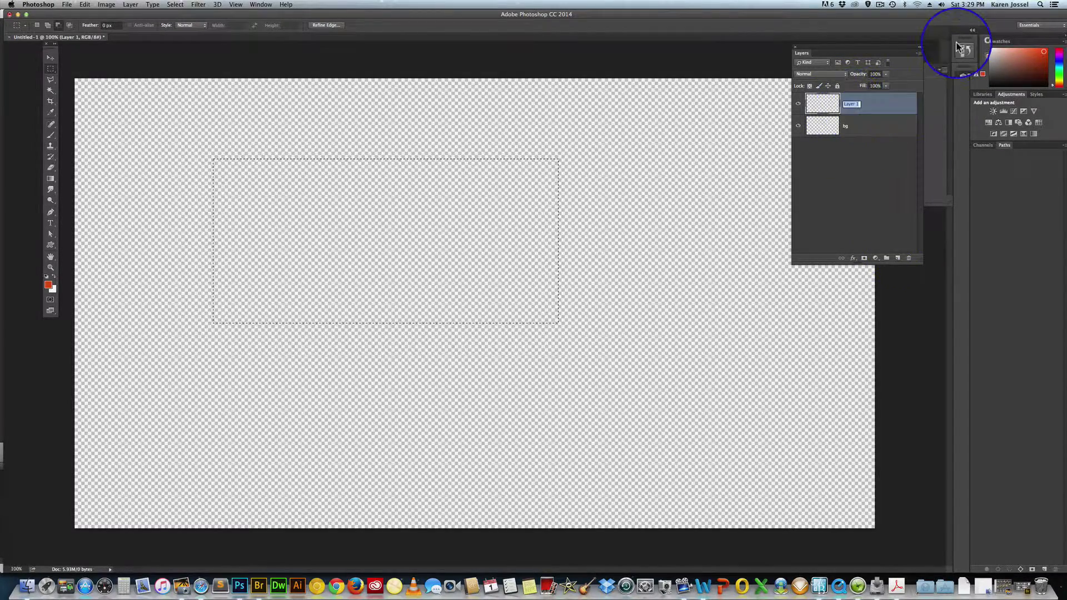
{"action": "type", "text": "selec"}
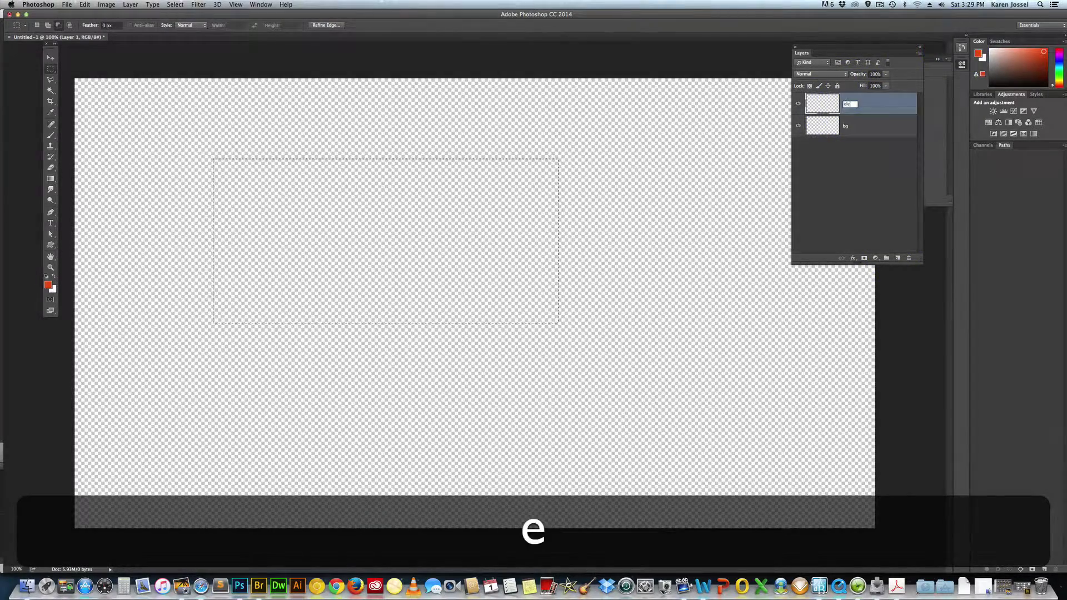
{"action": "type", "text": "ti"}
{"action": "key", "text": "BackSpace"}
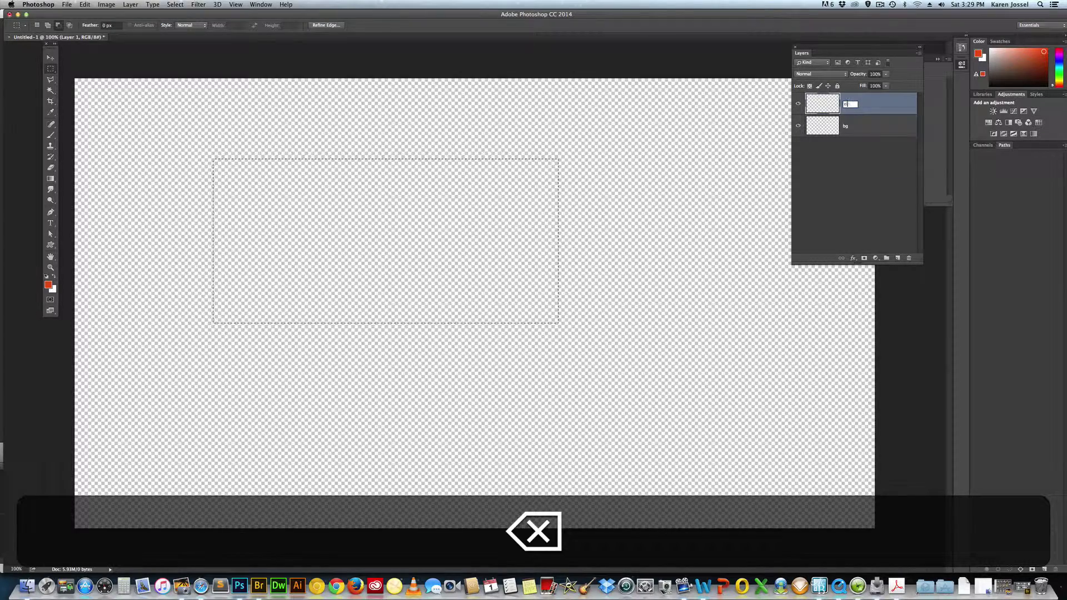
{"action": "type", "text": "se"}
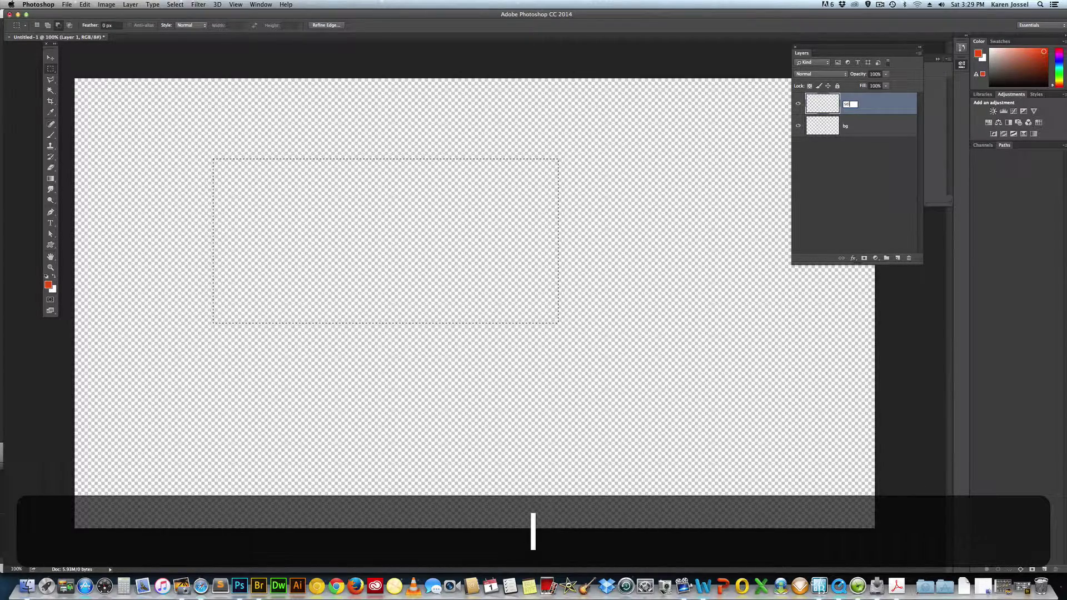
{"action": "type", "text": "lections"}
{"action": "key", "text": "Return"}
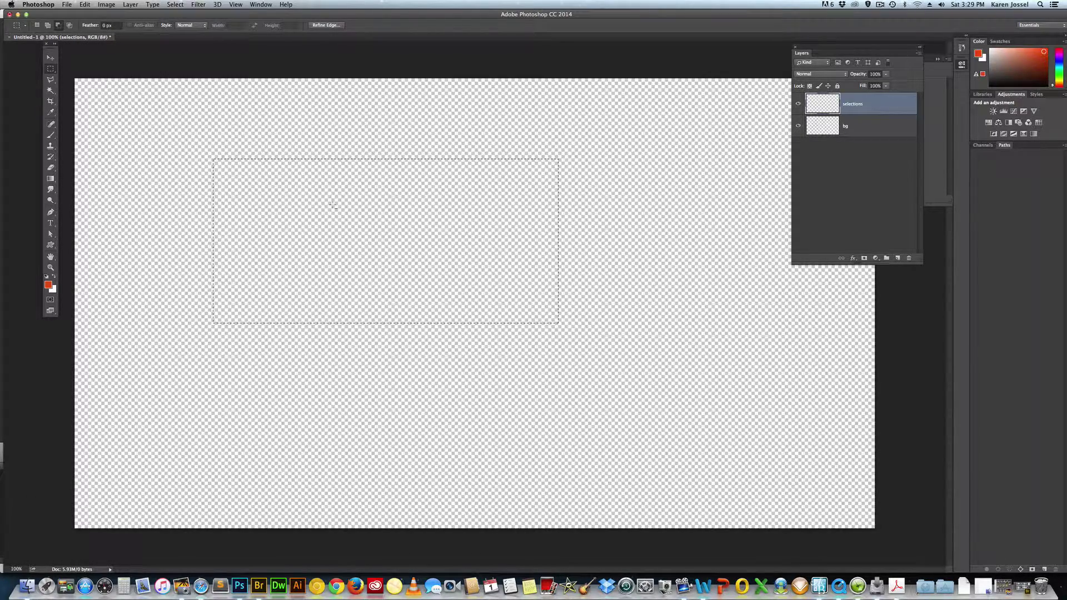
- Brush red paint into the selection's upper-left corner, and fill the whole selection with the foreground color at 100% opacity
{"action": "left_click", "coordinate": [55, 137]}
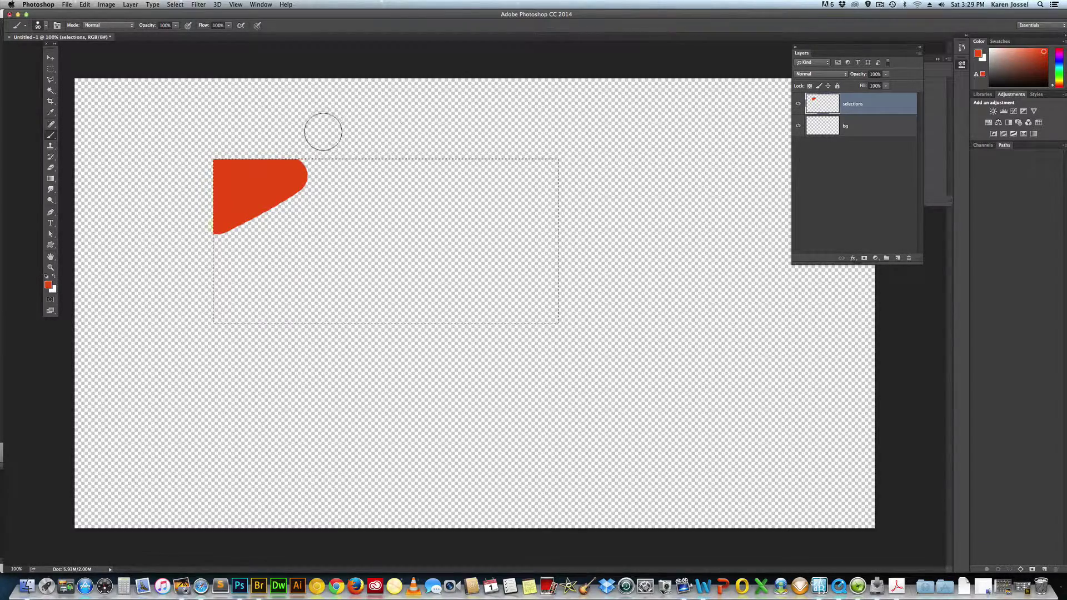
{"action": "left_click", "coordinate": [85, 5]}
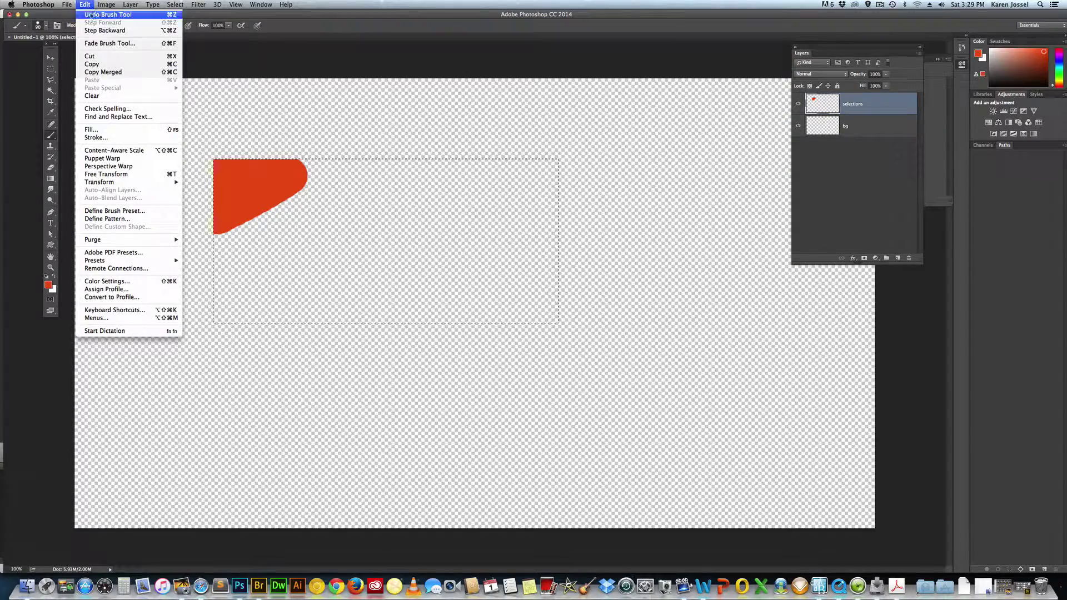
{"action": "left_click", "coordinate": [117, 130]}
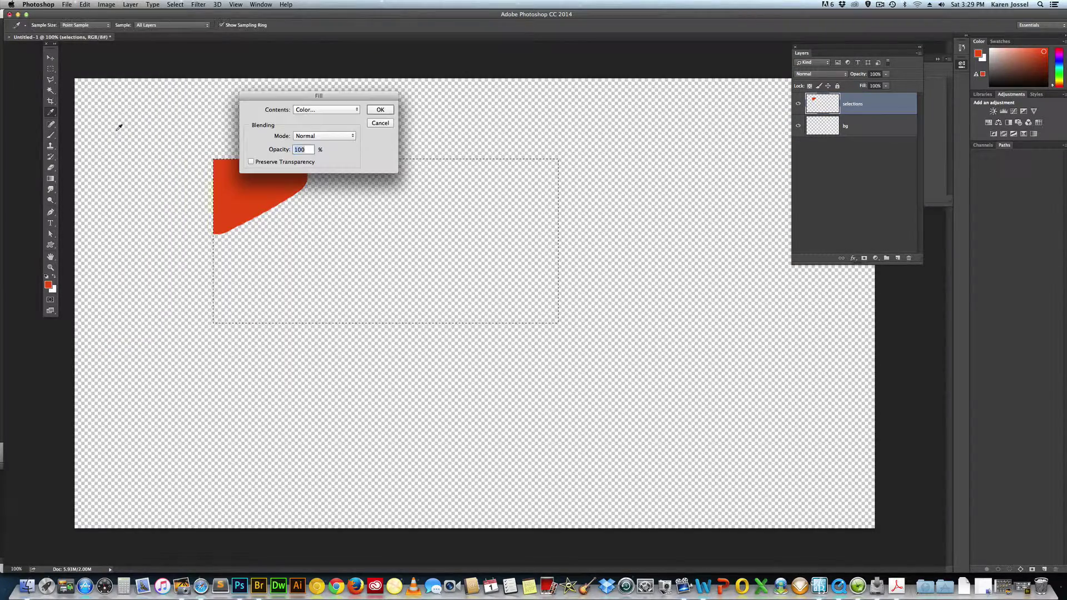
{"action": "left_click", "coordinate": [312, 109]}
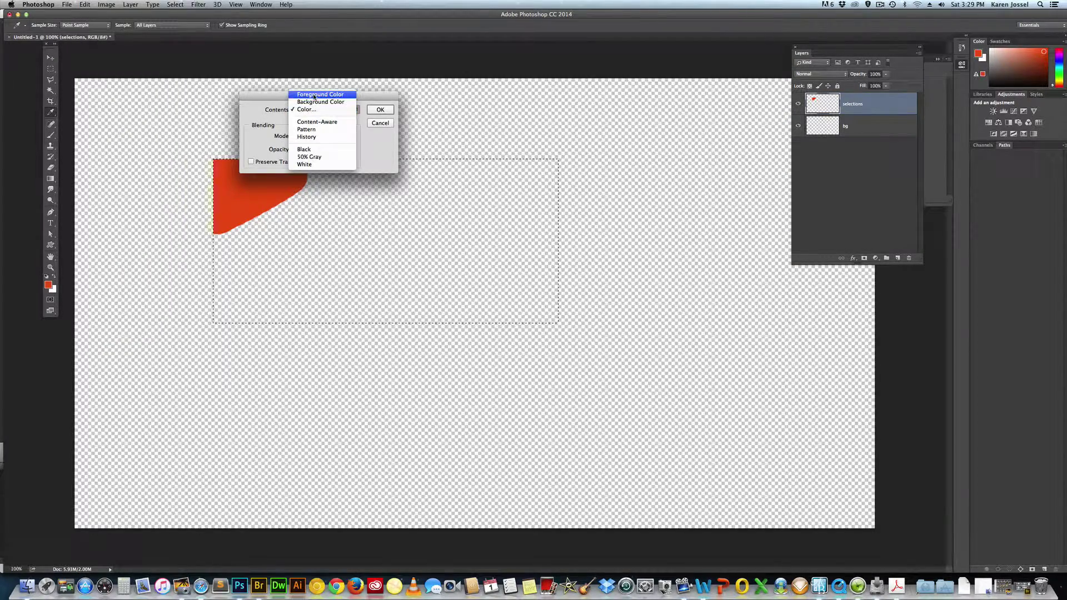
{"action": "left_click", "coordinate": [314, 96]}
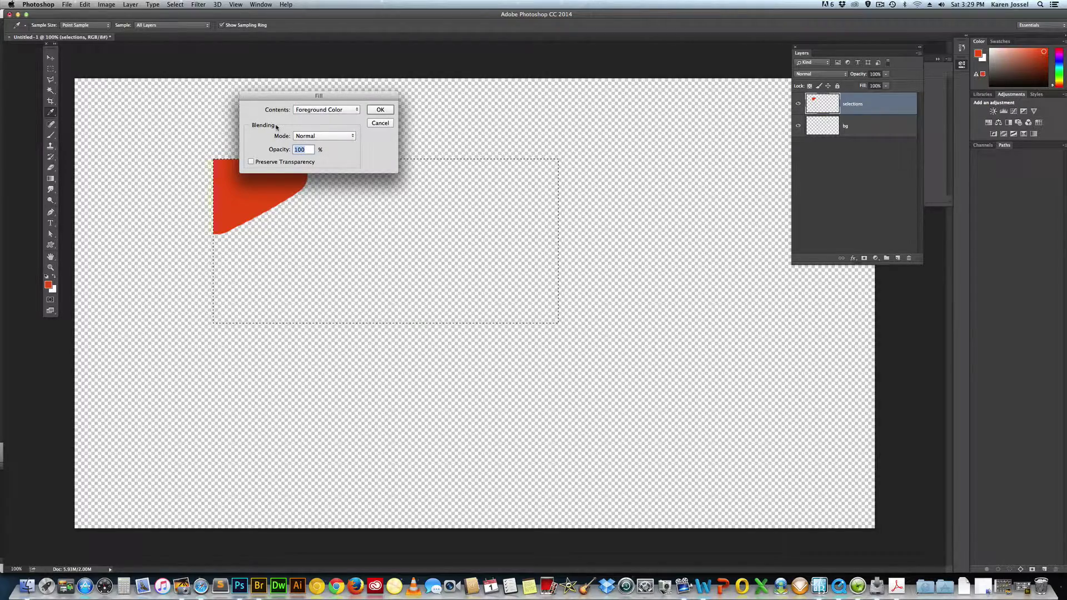
{"action": "left_click_drag", "start_coordinate": [47, 285], "coordinate": [381, 110]}
{"action": "left_click", "coordinate": [380, 110]}
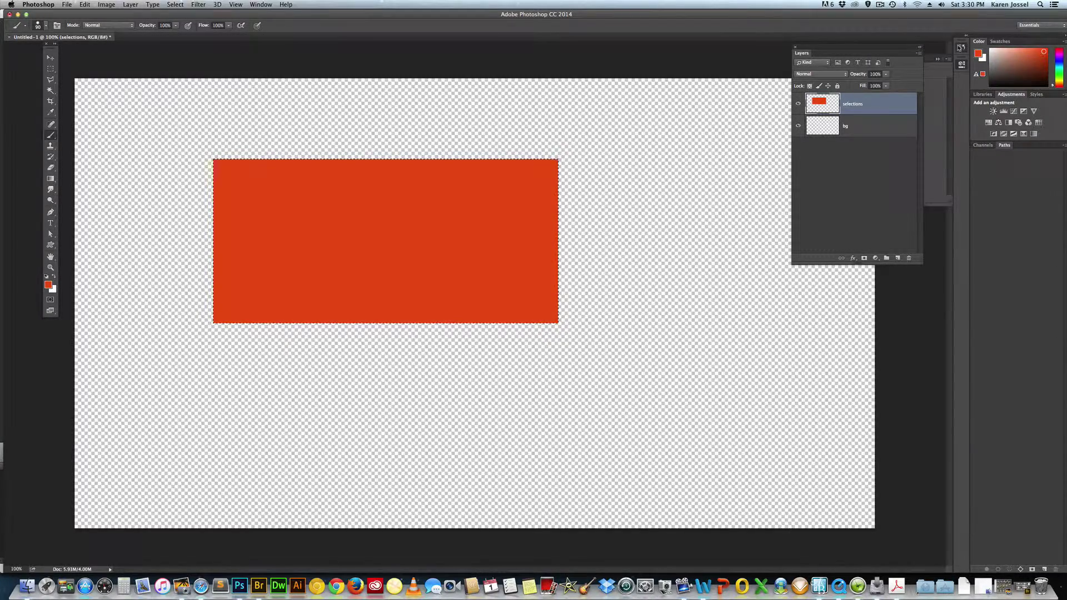
- Revert the document history to the layer name change, undoing the fill and the brush stroke
{"action": "left_click", "coordinate": [961, 49]}
{"action": "left_click_drag", "start_coordinate": [950, 88], "coordinate": [952, 509]}
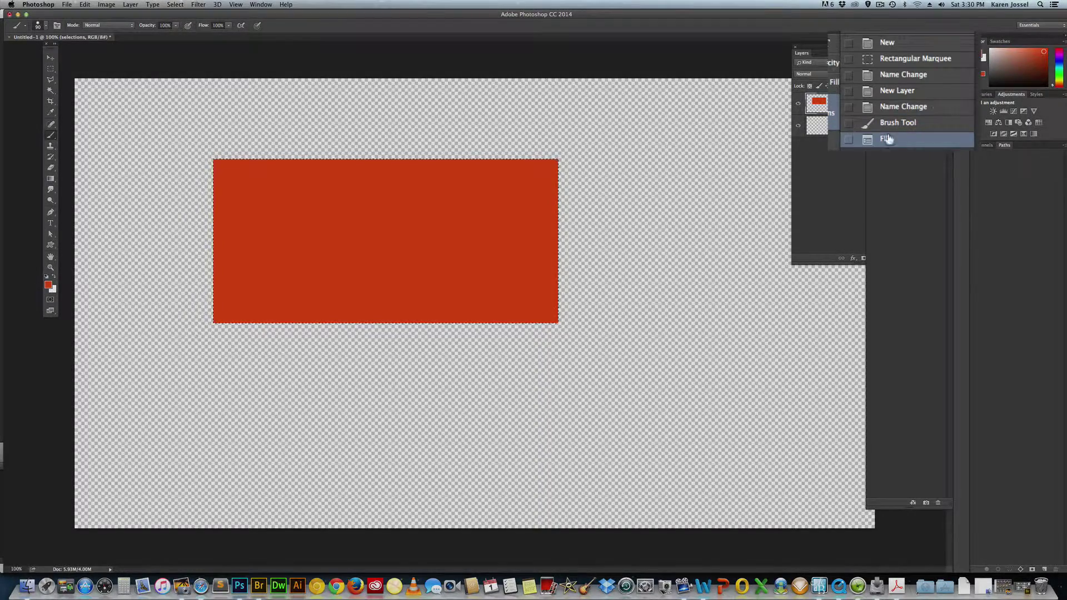
{"action": "left_click", "coordinate": [921, 122]}
{"action": "left_click", "coordinate": [920, 106]}
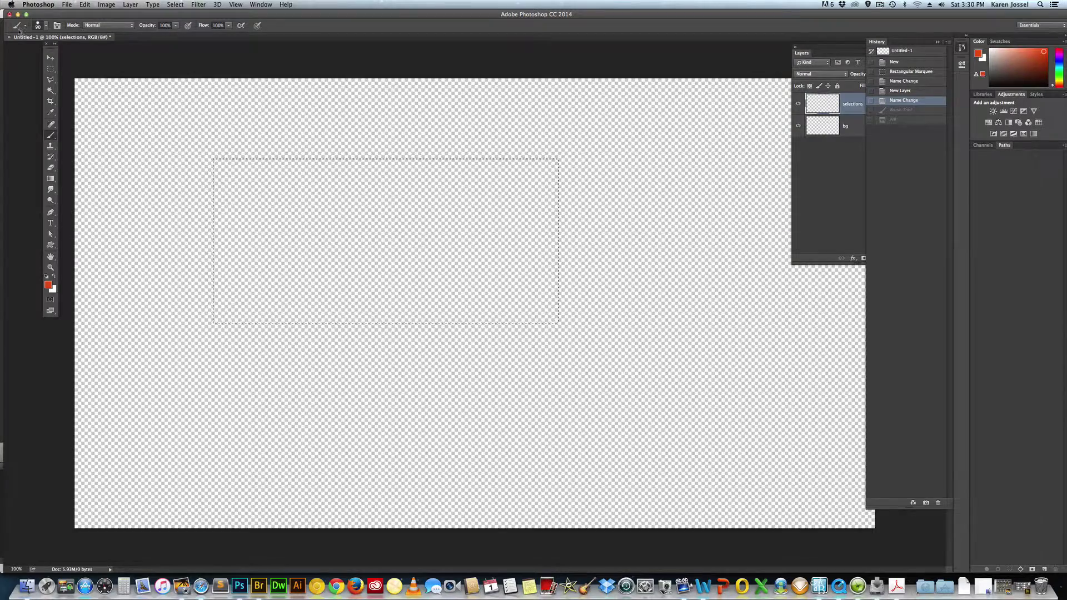
- Add an ellipse about 0.93 by 1.21 in to the selection's left edge and subtract one about 0.85 by 1.5 in from its right edge
{"action": "left_click", "coordinate": [51, 70]}
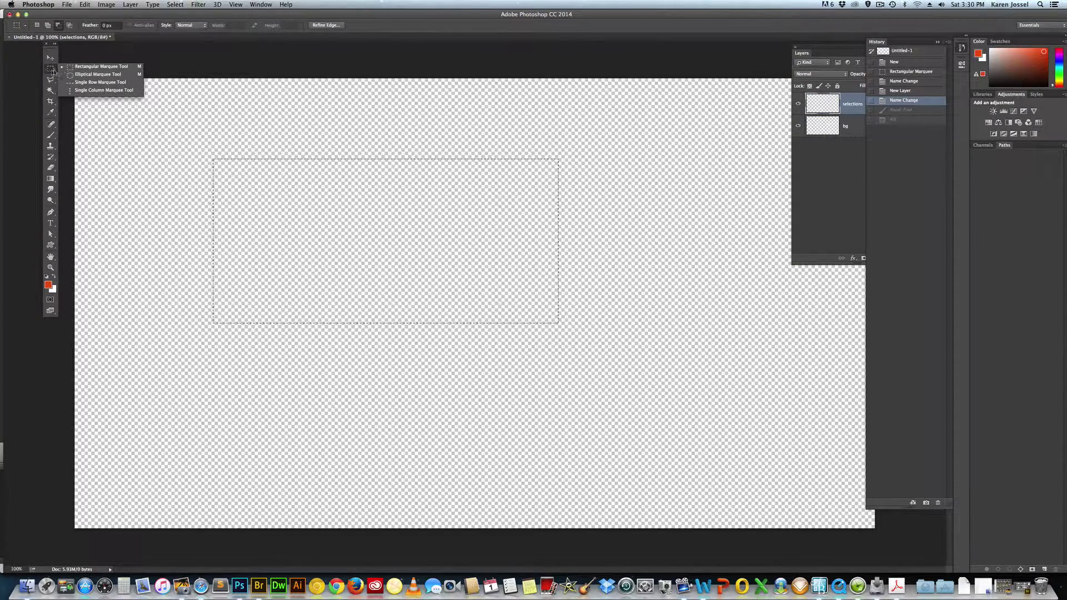
{"action": "left_click", "coordinate": [97, 74]}
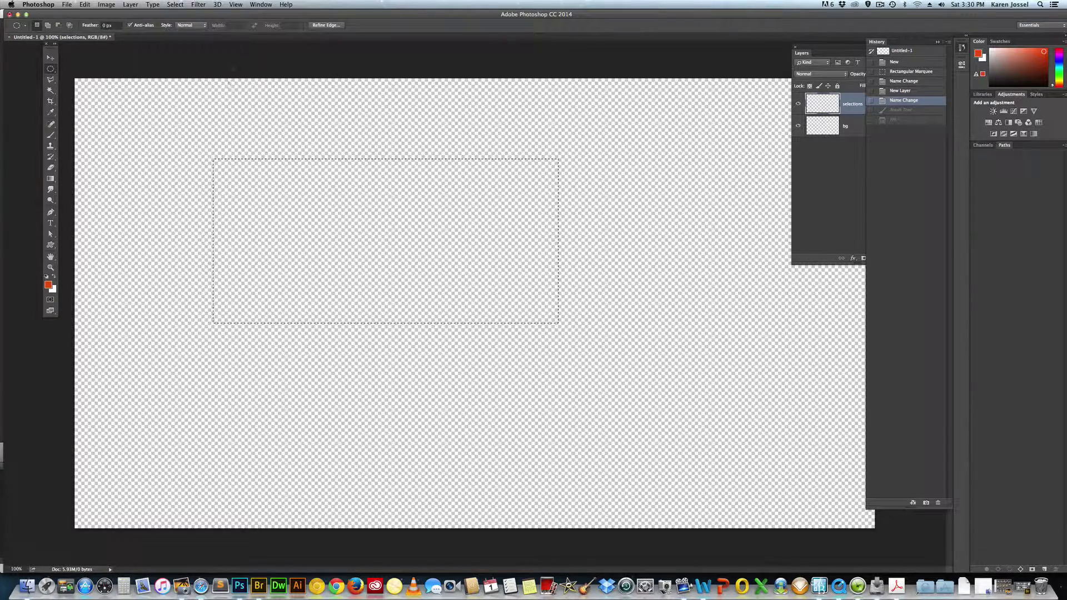
{"action": "key", "text": "shift"}
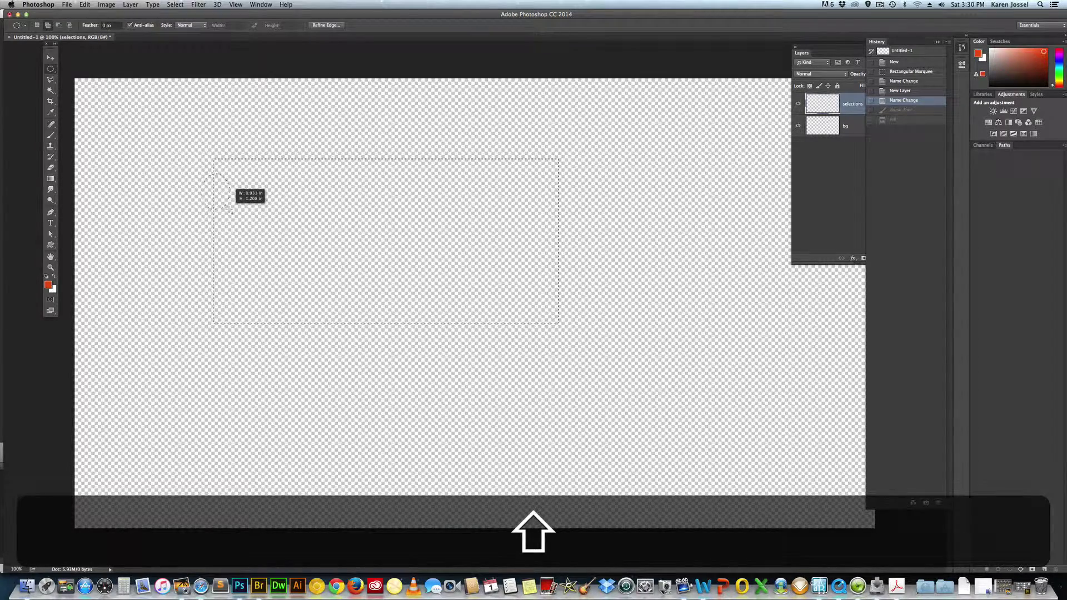
{"action": "left_click_drag", "start_coordinate": [229, 214], "coordinate": [229, 215]}
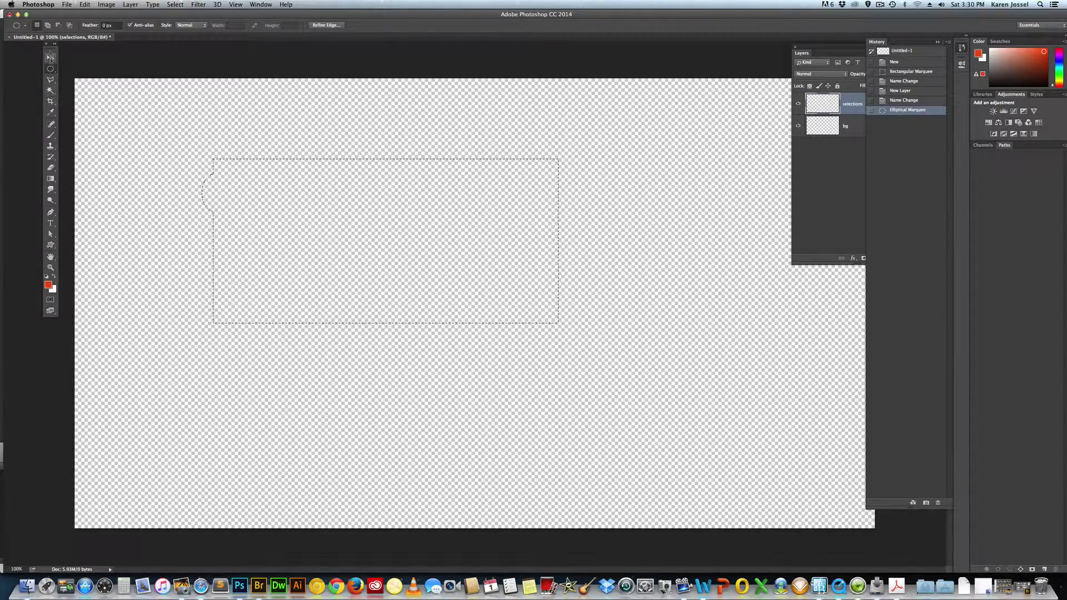
{"action": "key", "text": "alt"}
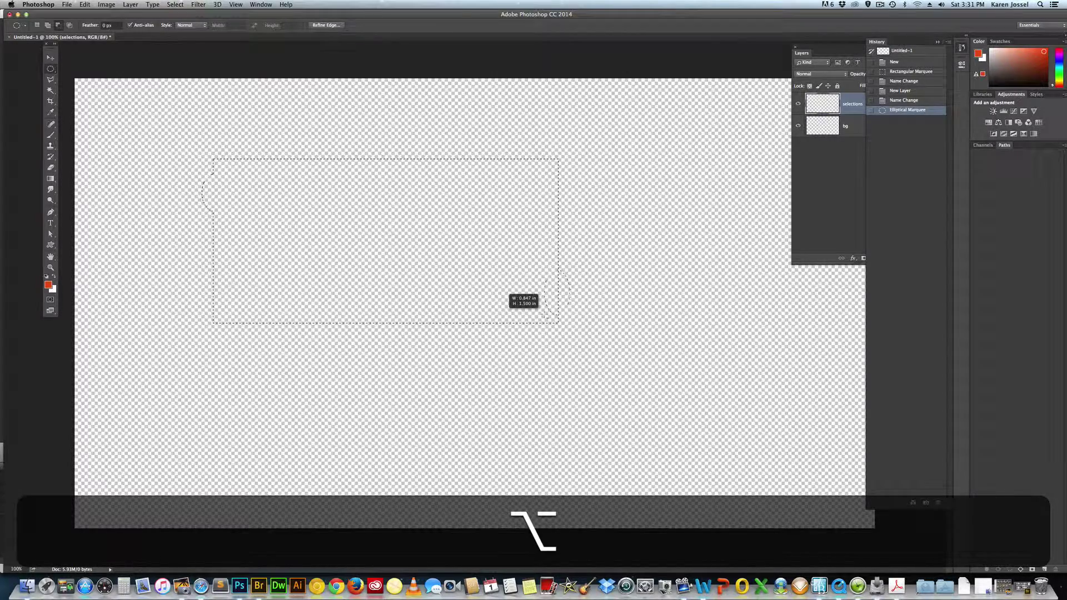
{"action": "left_click_drag", "start_coordinate": [547, 315], "coordinate": [546, 315]}
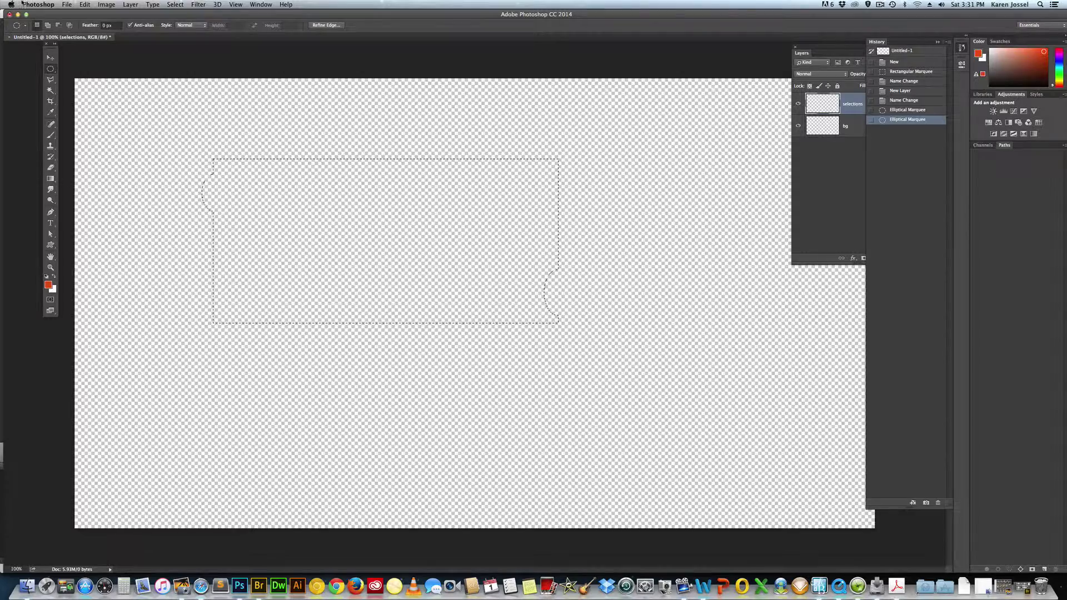
- Fill the modified selection with the foreground color in Normal mode at 100% opacity
{"action": "left_click", "coordinate": [84, 5]}
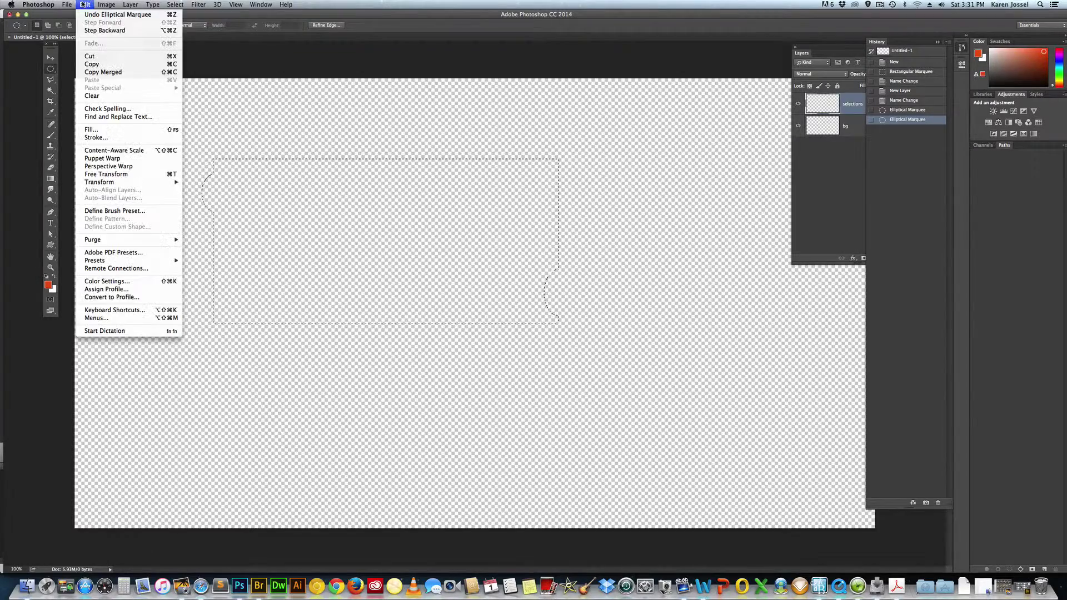
{"action": "left_click", "coordinate": [91, 129]}
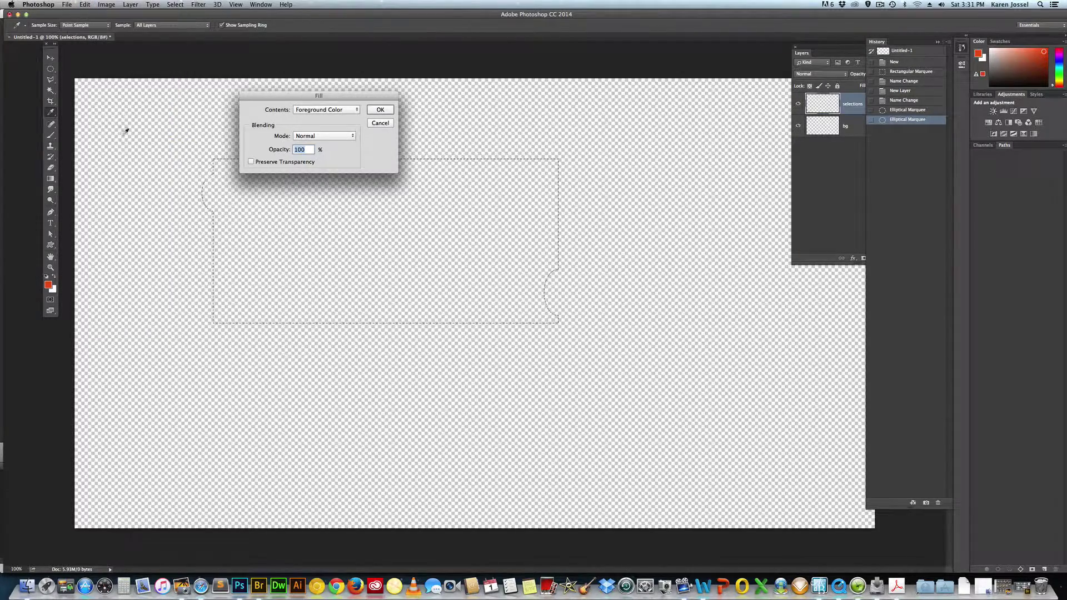
{"action": "left_click", "coordinate": [381, 108]}
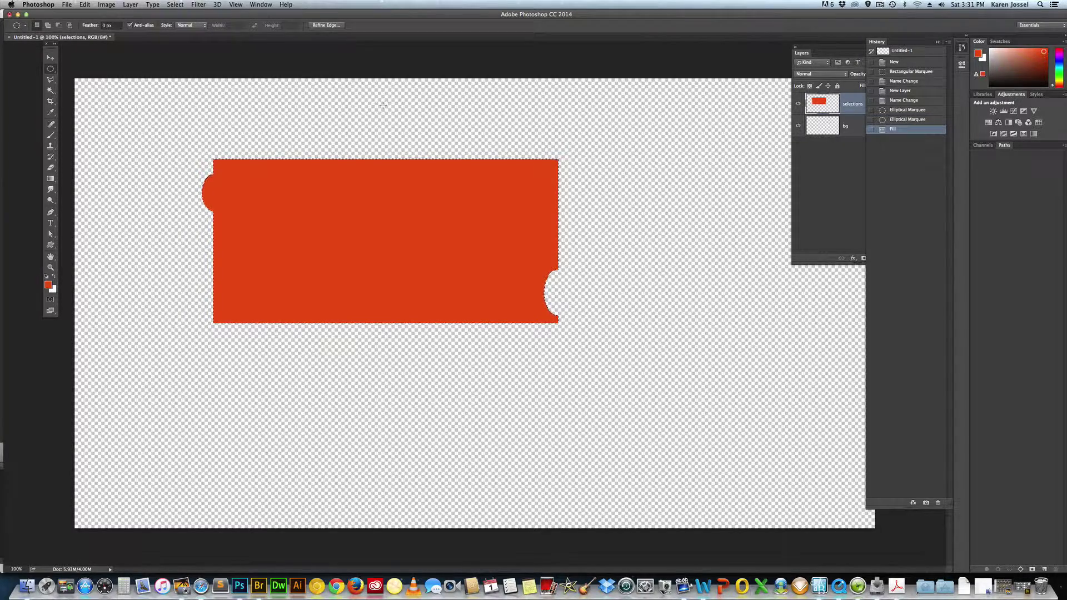
- Step the history back past the fill and both elliptical edits to the plain rectangular selection
{"action": "left_click", "coordinate": [911, 119]}
{"action": "left_click", "coordinate": [909, 109]}
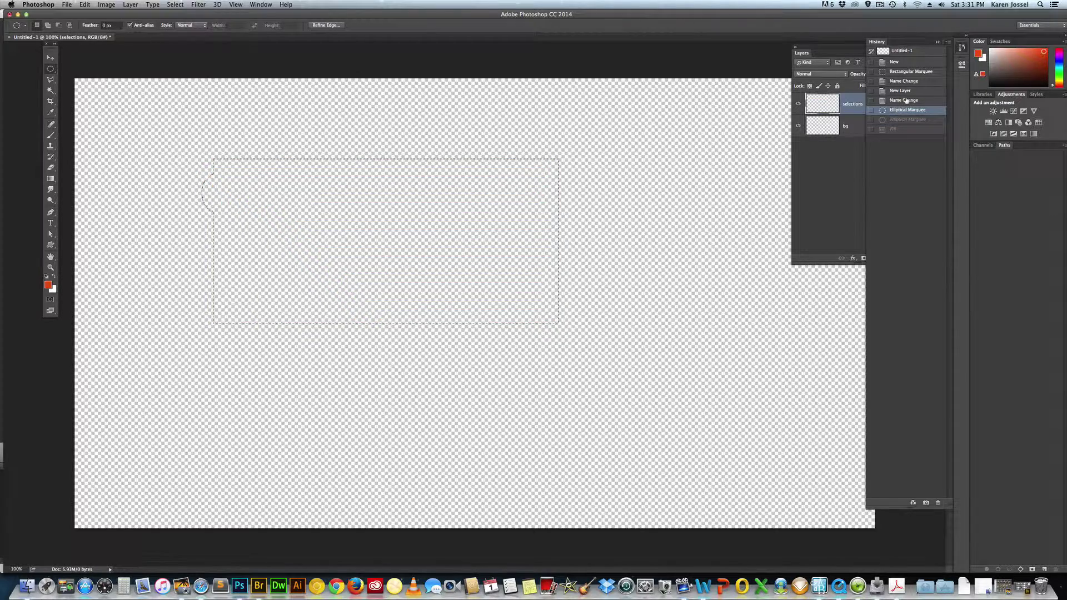
{"action": "left_click", "coordinate": [907, 101]}
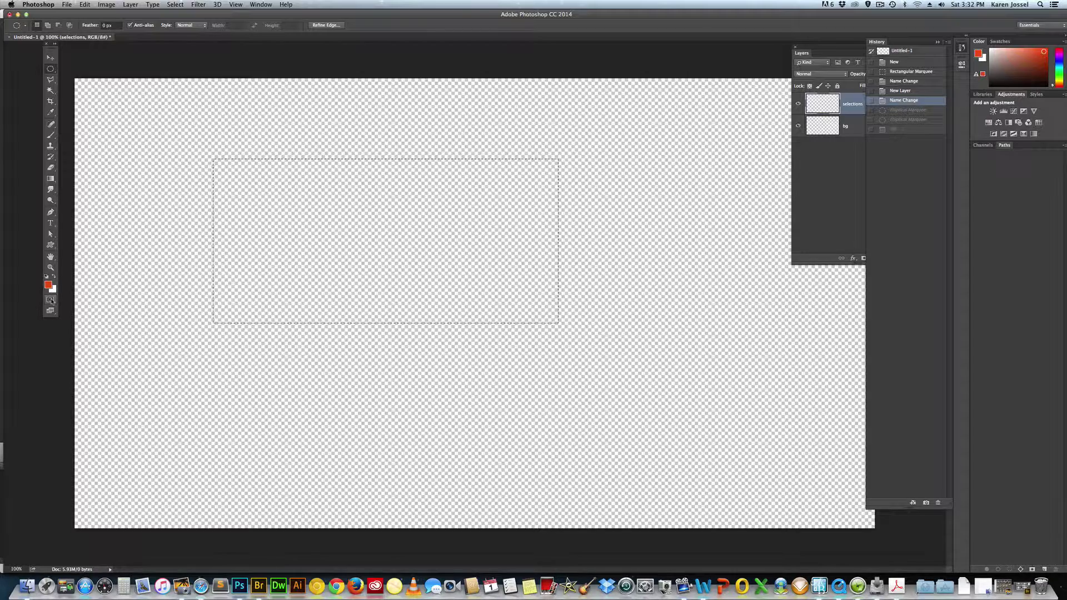
- Enter Quick Mask mode and paint two crossing diagonal black brush strokes over the unmasked rectangle
{"action": "left_click", "coordinate": [50, 300]}
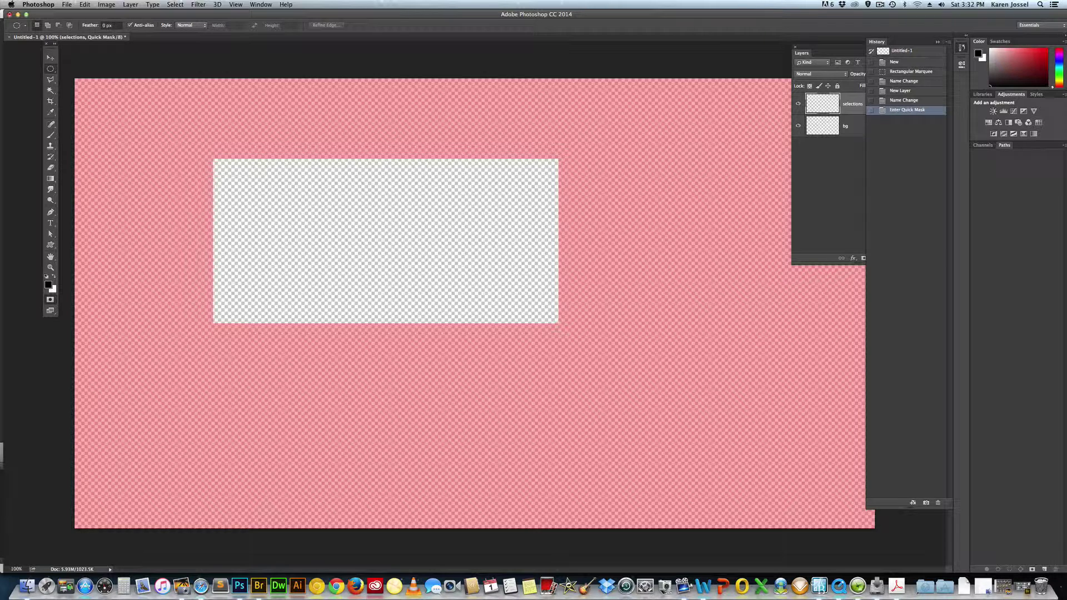
{"action": "left_click", "coordinate": [50, 135]}
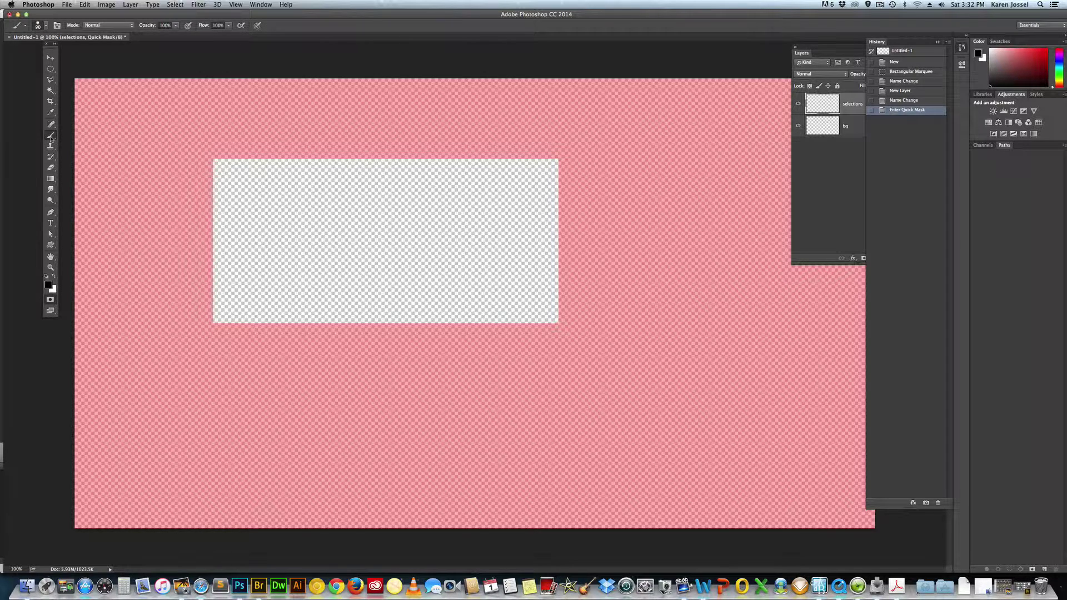
{"action": "left_click", "coordinate": [220, 168]}
{"action": "left_click_drag", "start_coordinate": [224, 169], "coordinate": [689, 398]}
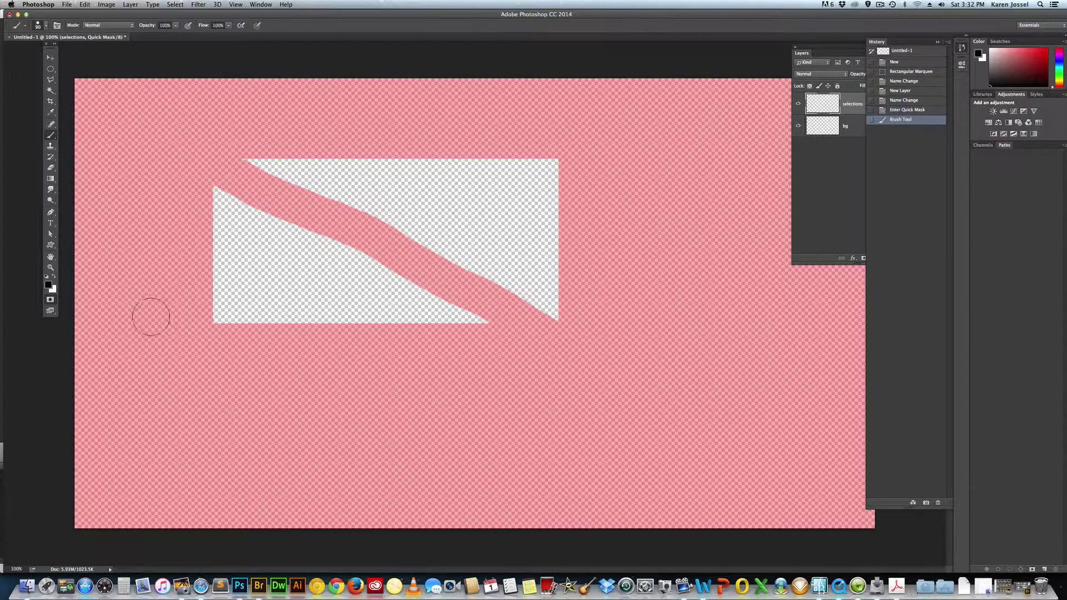
{"action": "mouse_move", "coordinate": [175, 336]}
{"action": "left_mouse_down"}
{"action": "mouse_move", "coordinate": [326, 244]}
{"action": "mouse_move", "coordinate": [656, 110]}
{"action": "left_mouse_up"}
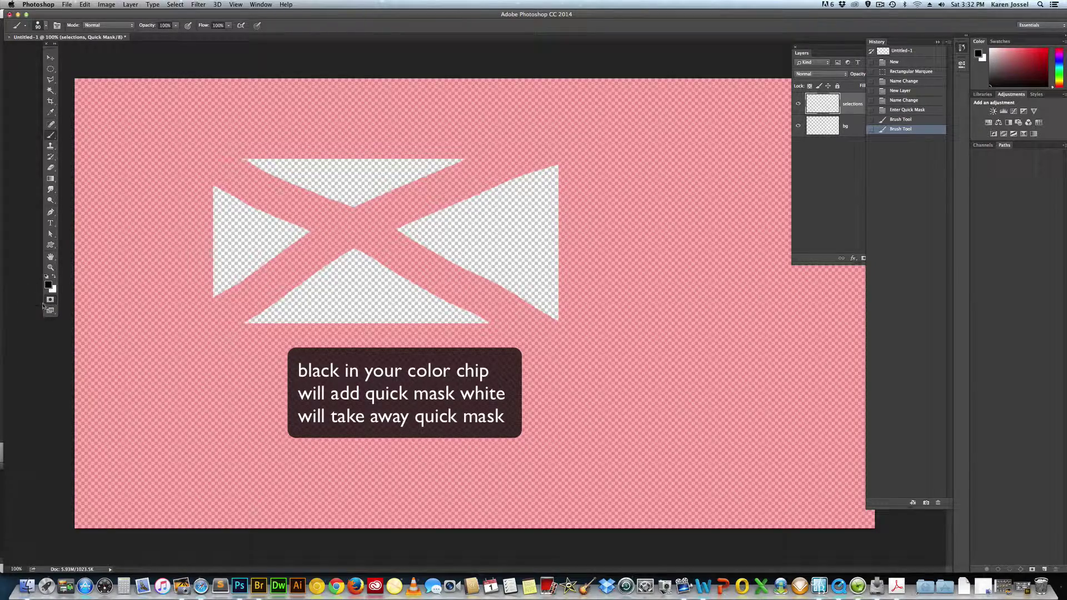
- Exit Quick Mask mode and paint the upper triangle of the selection with the orange-red foreground color
{"action": "left_click", "coordinate": [50, 301]}
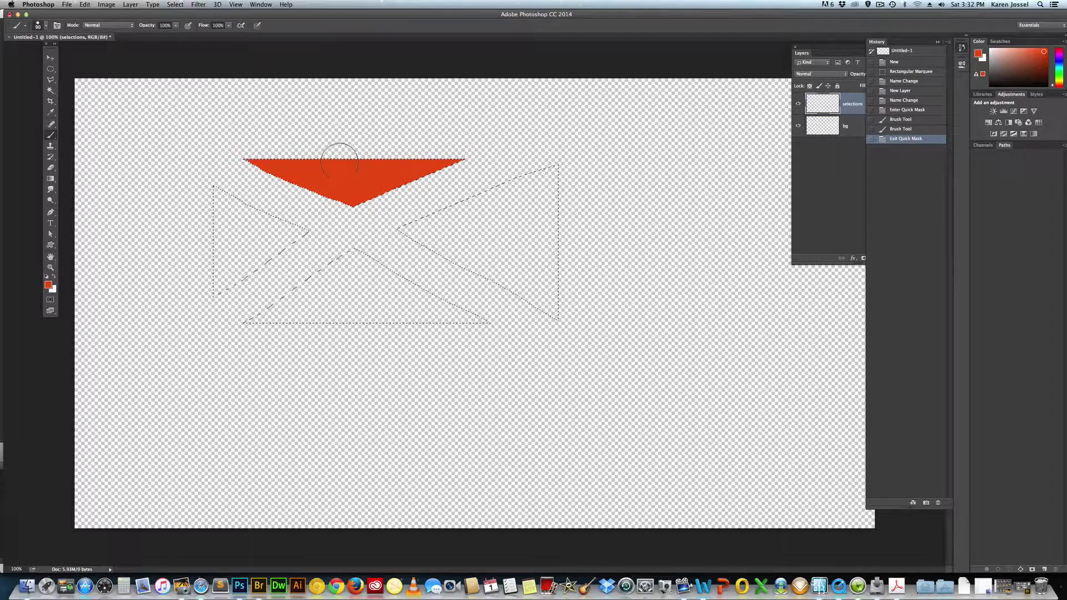
{"action": "left_click_drag", "start_coordinate": [316, 159], "coordinate": [320, 161]}
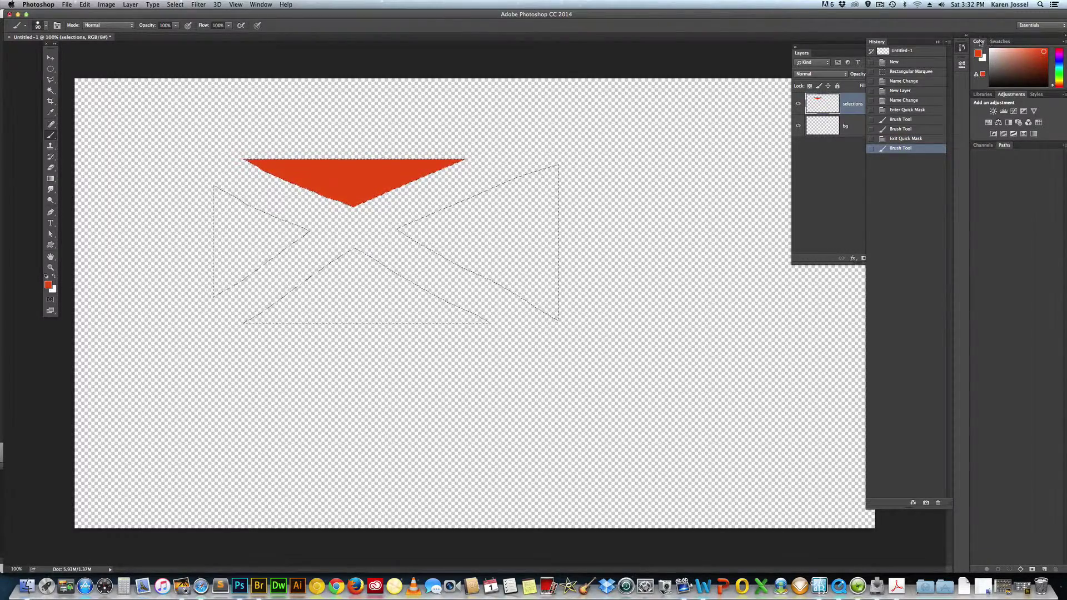
- Detach the color controls into a floating panel over the canvas and switch them to RGB Sliders
{"action": "left_click_drag", "start_coordinate": [990, 42], "coordinate": [667, 52]}
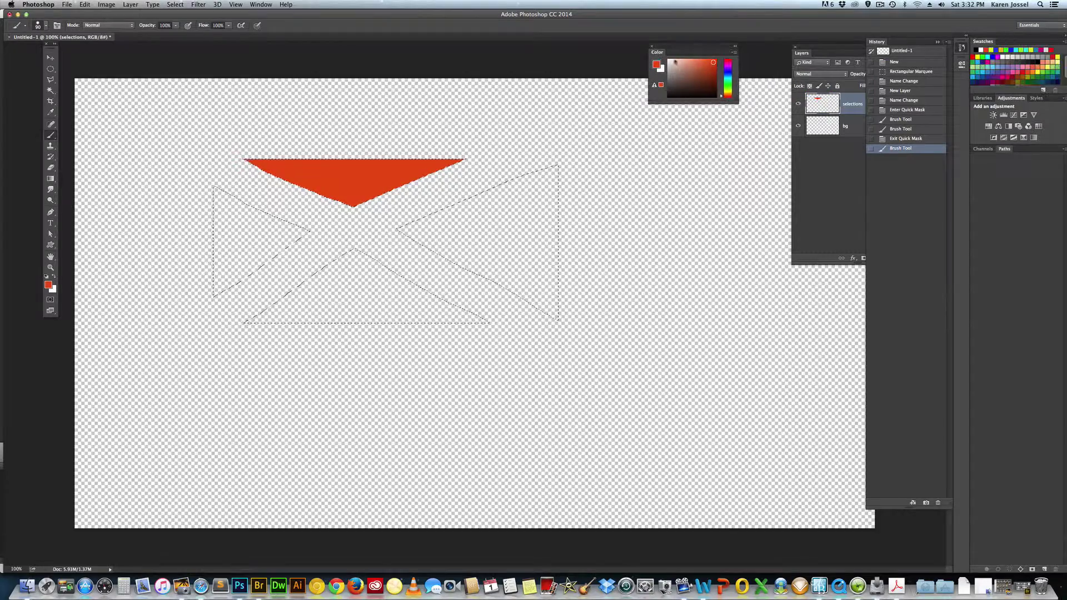
{"action": "left_click", "coordinate": [734, 53]}
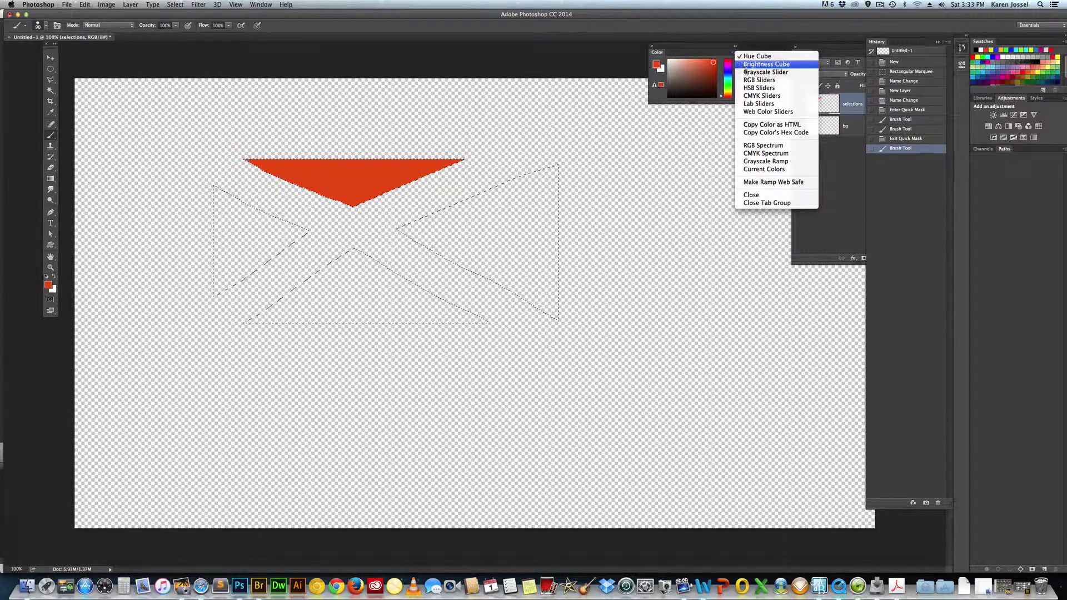
{"action": "left_click", "coordinate": [758, 82]}
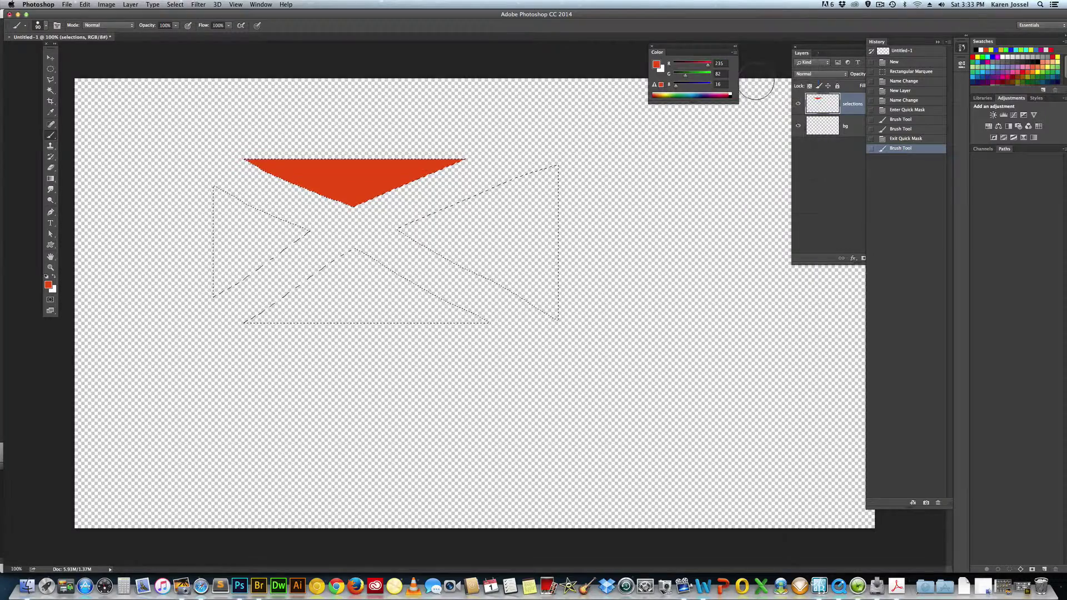
- Choose a blue foreground color (R 0, G 167, B 225) and paint the right-hand triangle of the selection with it
{"action": "left_click", "coordinate": [695, 94]}
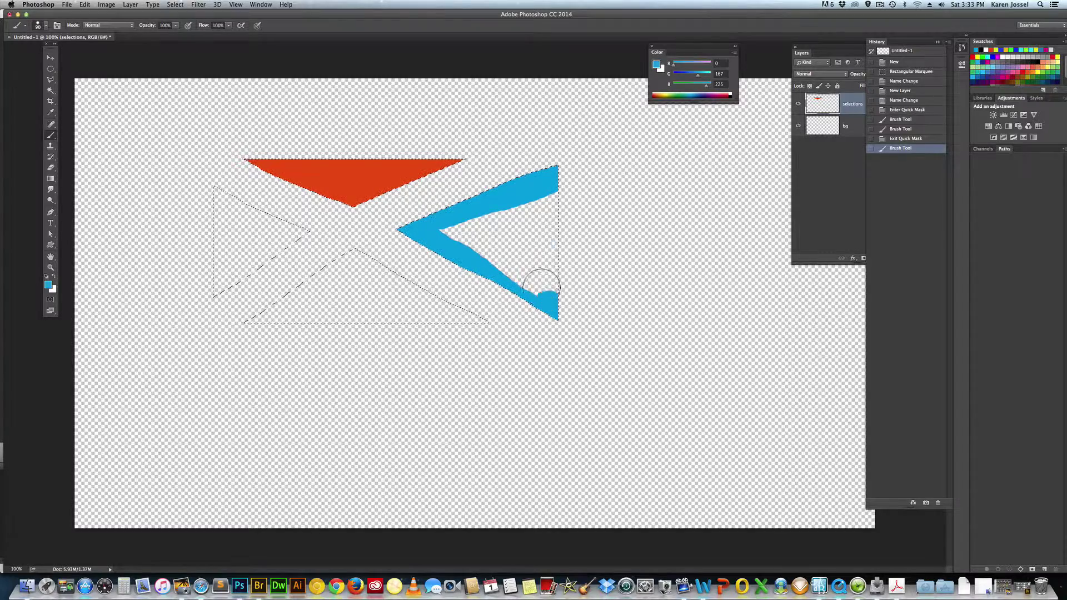
{"action": "left_click_drag", "start_coordinate": [540, 287], "coordinate": [553, 139]}
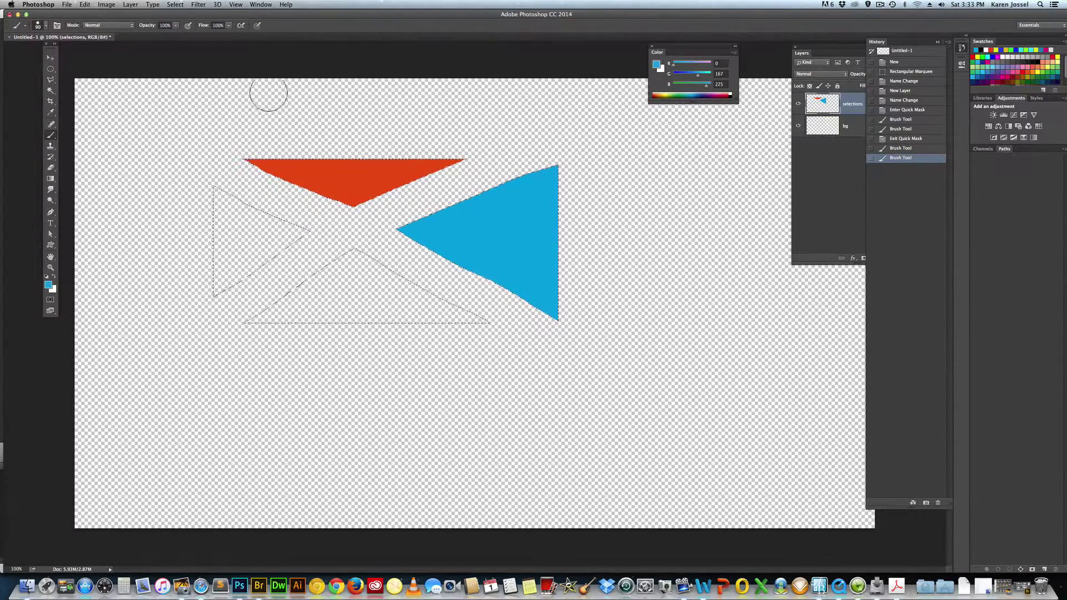
- Fill all four selected triangles with the custom color #bff015 in Normal mode at 100% opacity, and deselect
{"action": "left_click", "coordinate": [87, 8]}
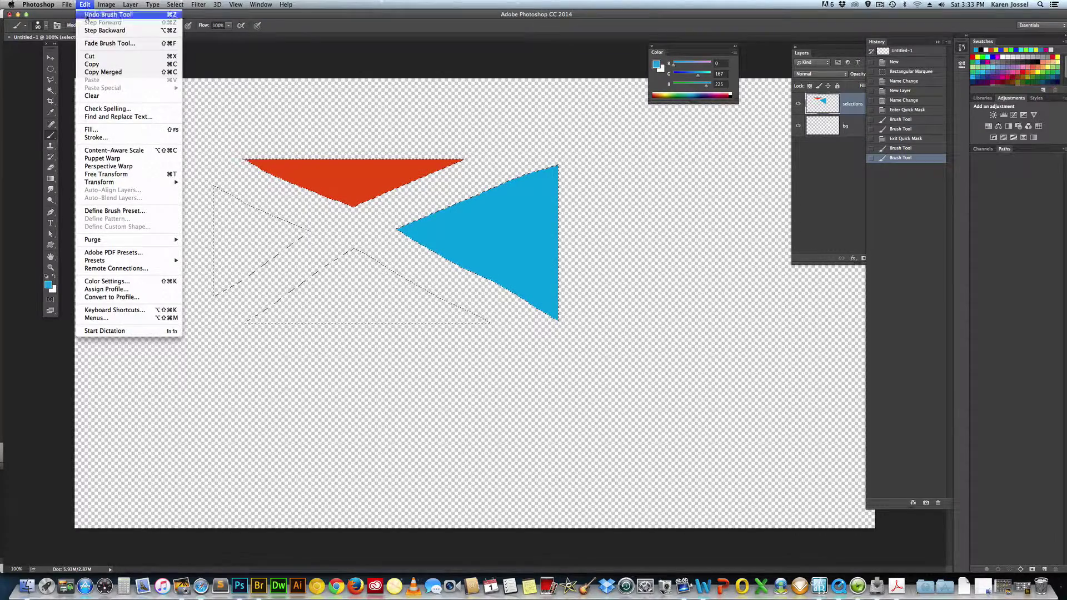
{"action": "left_click", "coordinate": [104, 129]}
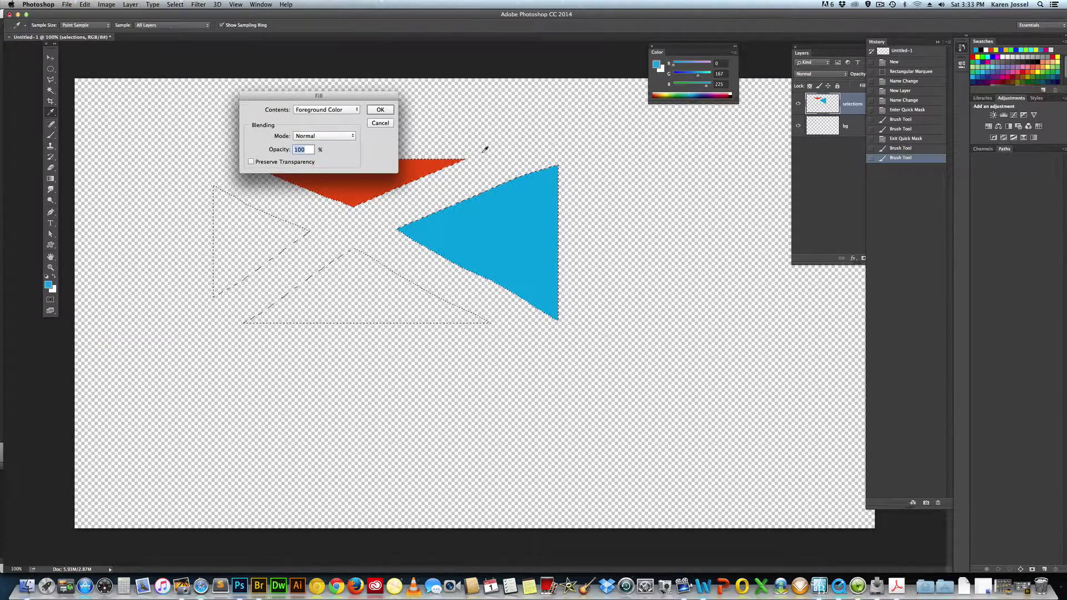
{"action": "left_click", "coordinate": [314, 111]}
{"action": "left_click", "coordinate": [306, 124]}
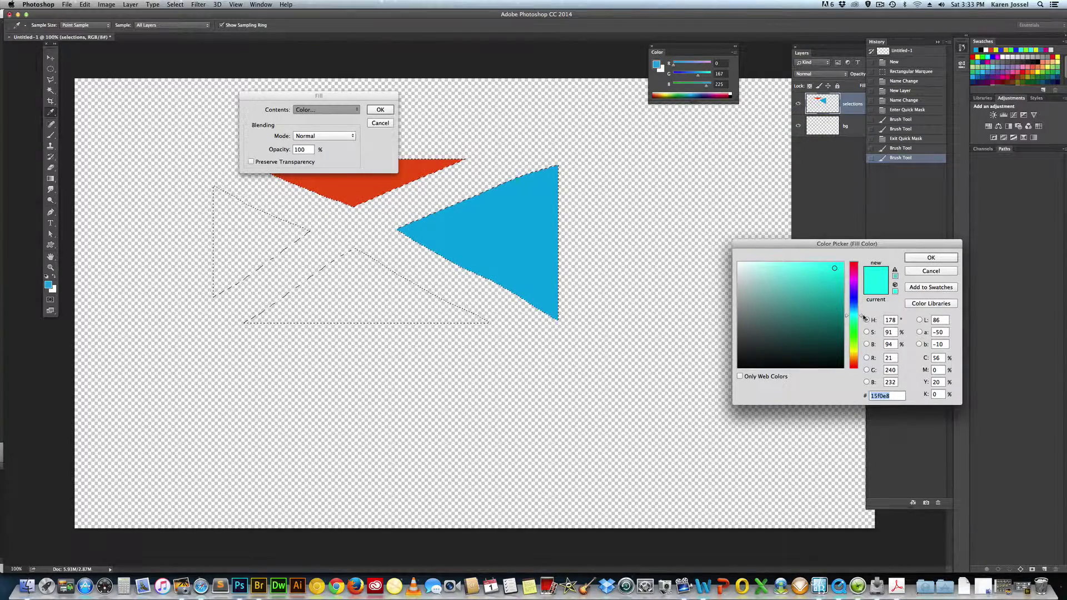
{"action": "left_click_drag", "start_coordinate": [861, 318], "coordinate": [859, 349]}
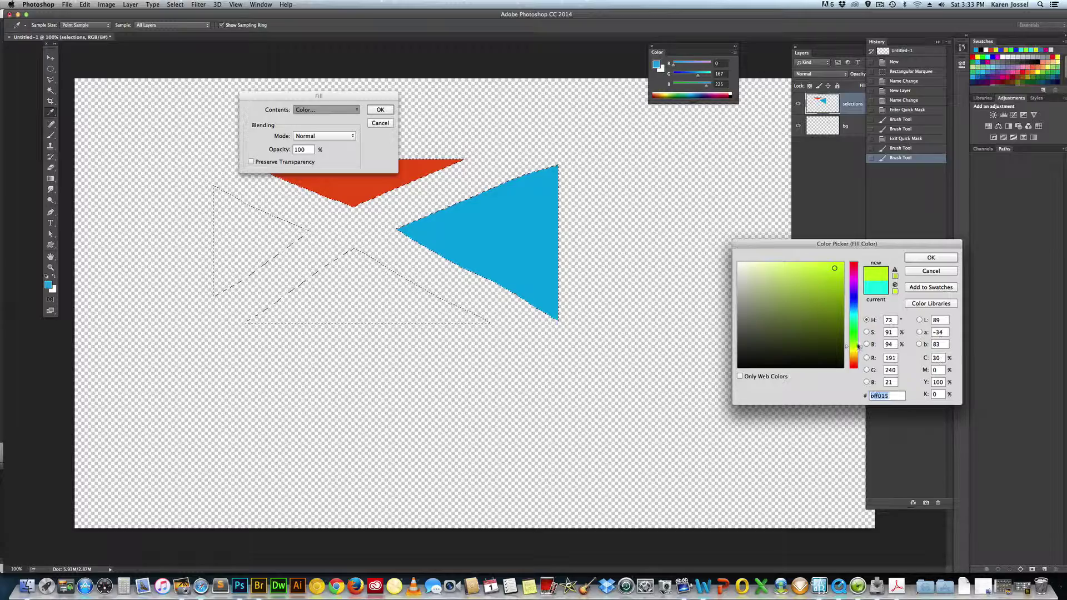
{"action": "left_click", "coordinate": [909, 257]}
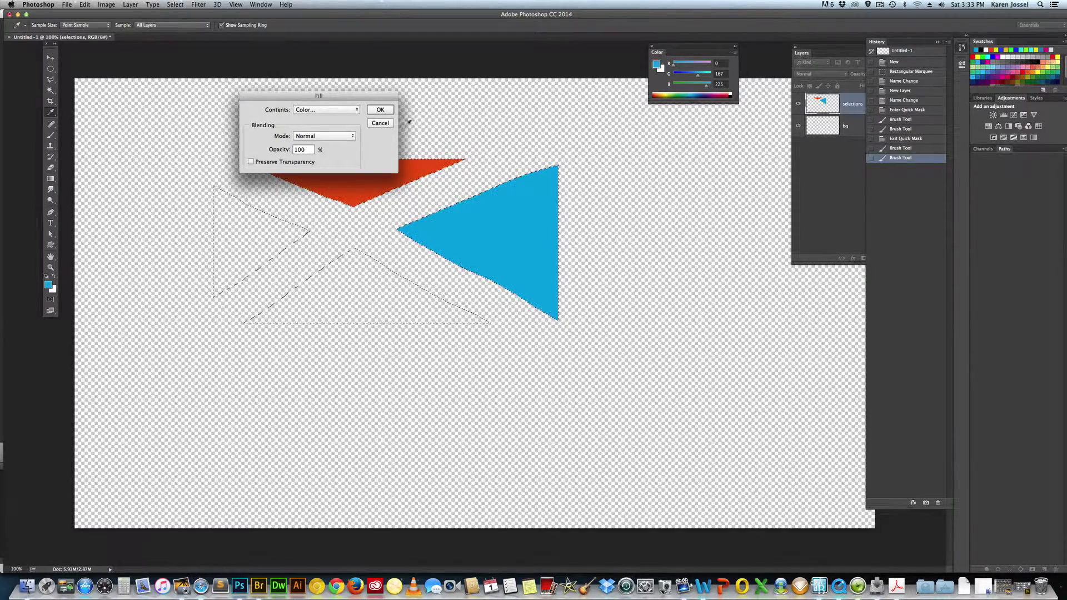
{"action": "left_click", "coordinate": [380, 110]}
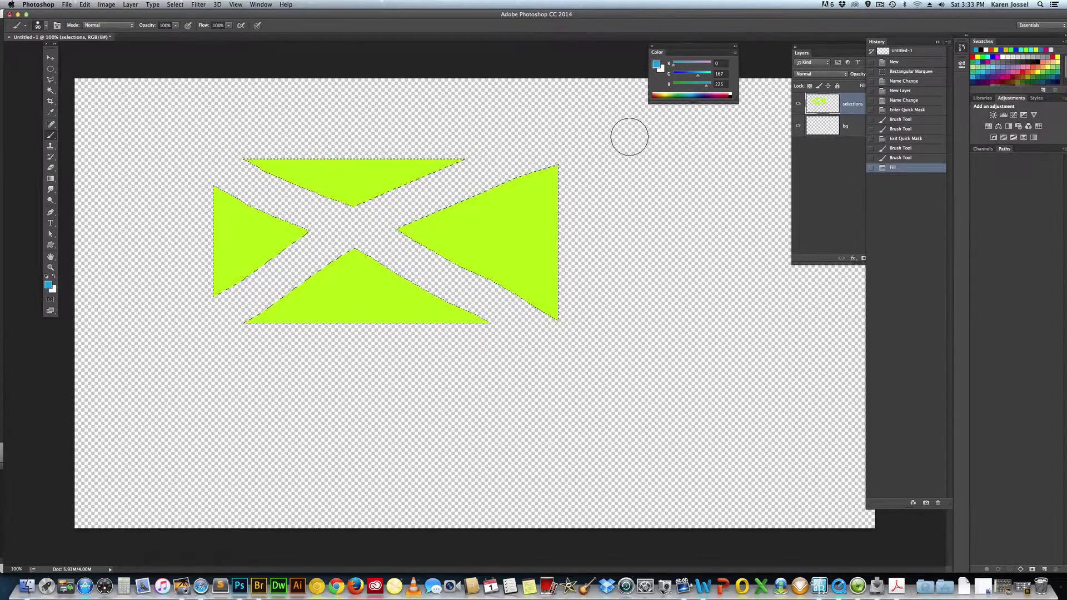
{"action": "left_click", "coordinate": [174, 4]}
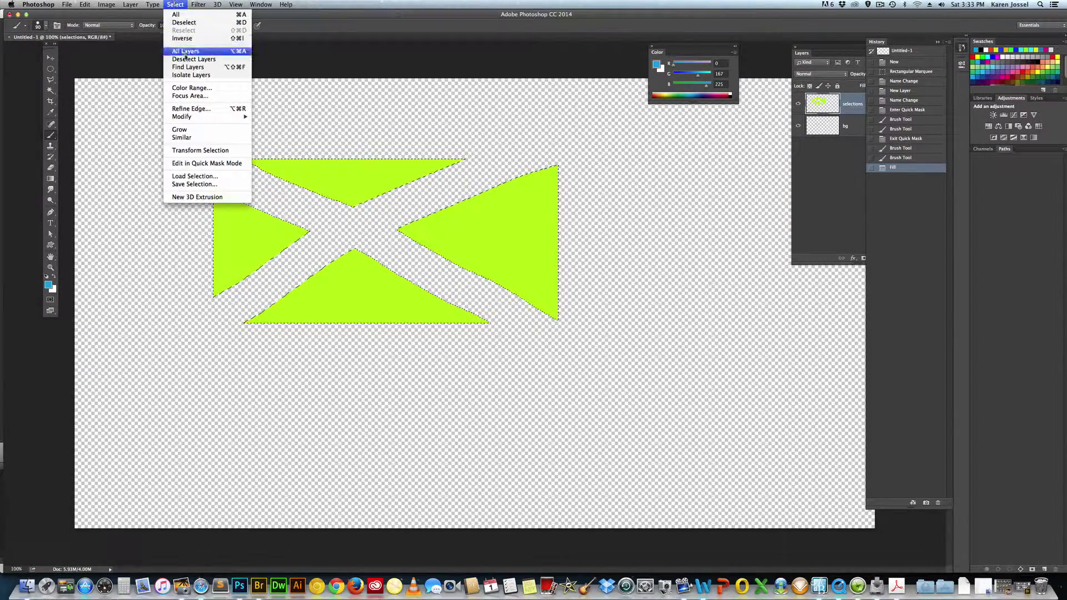
{"action": "left_click", "coordinate": [191, 23]}
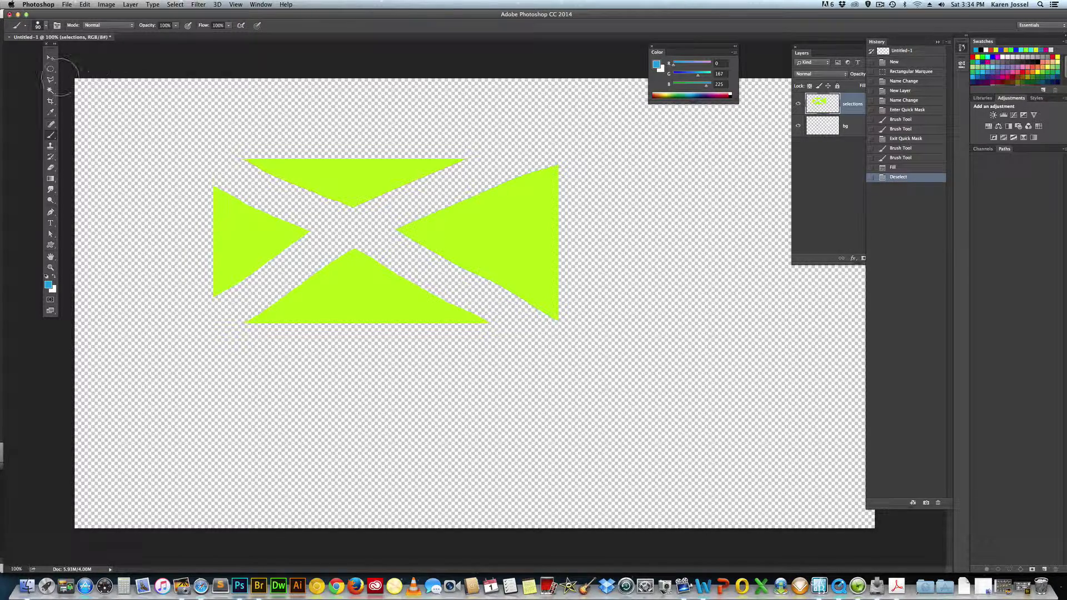
- Step the history back past the deselection, fill, brush strokes and Quick Mask edits to the plain rectangular selection
{"action": "left_click", "coordinate": [914, 167]}
{"action": "left_click", "coordinate": [912, 158]}
{"action": "left_click", "coordinate": [910, 148]}
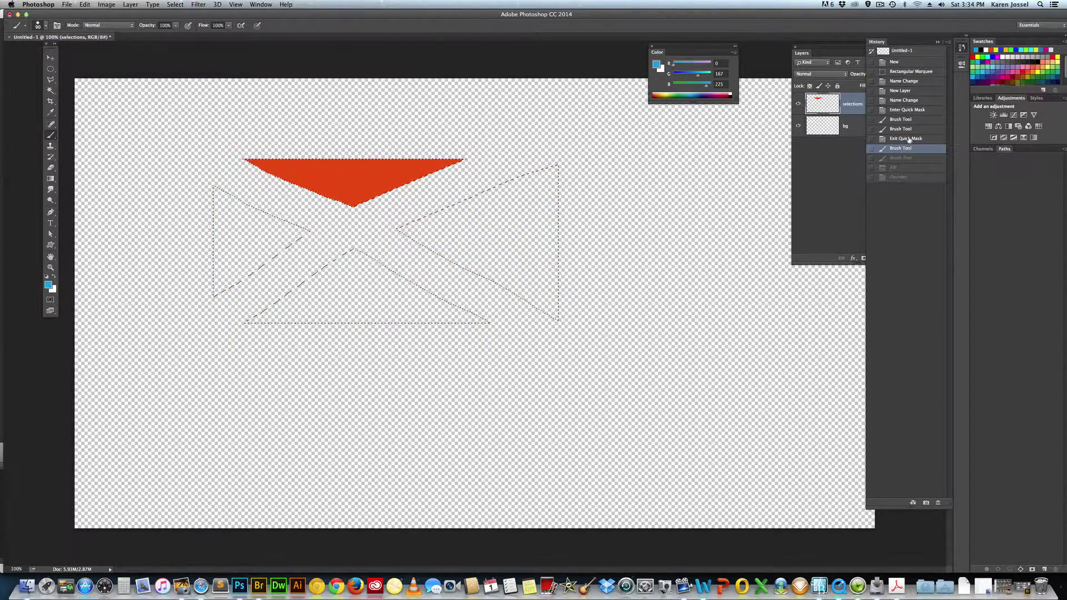
{"action": "left_click", "coordinate": [908, 139]}
{"action": "left_click", "coordinate": [906, 129]}
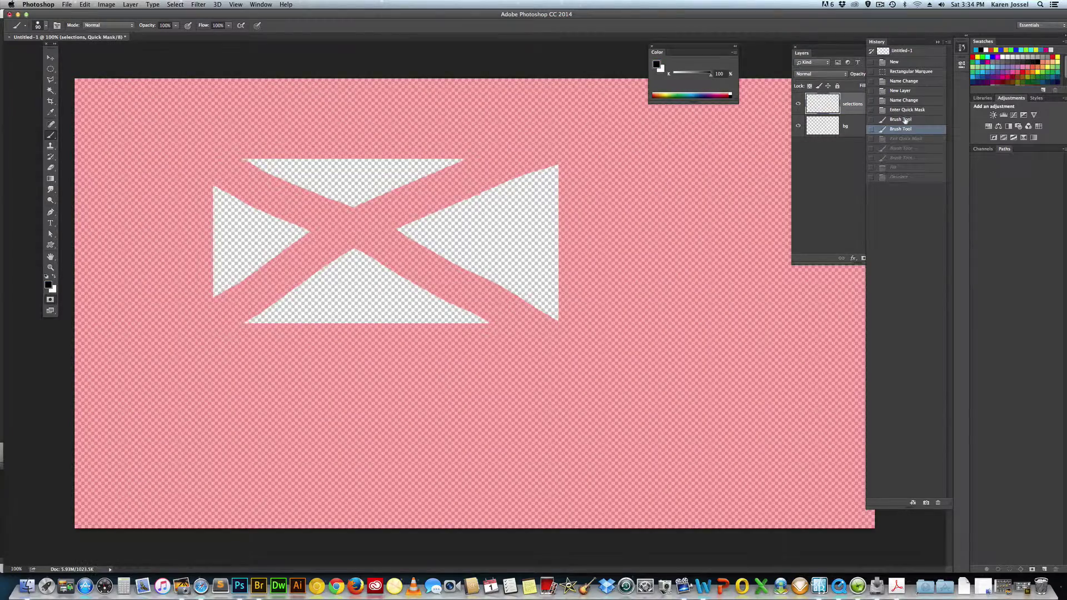
{"action": "left_click", "coordinate": [904, 120]}
{"action": "left_click", "coordinate": [903, 110]}
{"action": "left_click", "coordinate": [903, 100]}
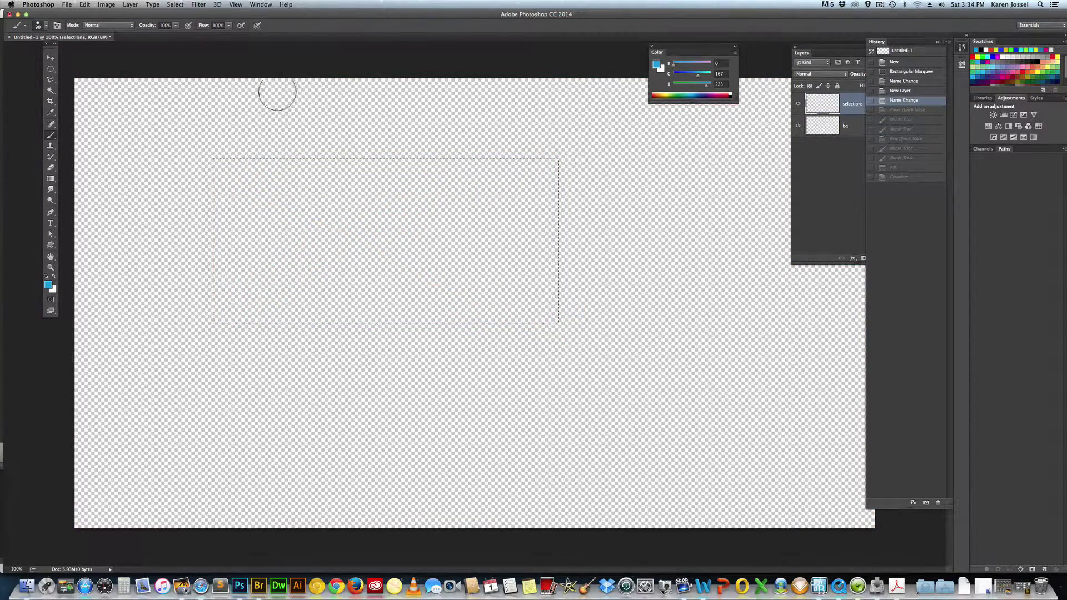
- Subtract a tall triangle from the middle of the rectangular selection with the Polygonal Lasso
{"action": "left_click", "coordinate": [51, 80]}
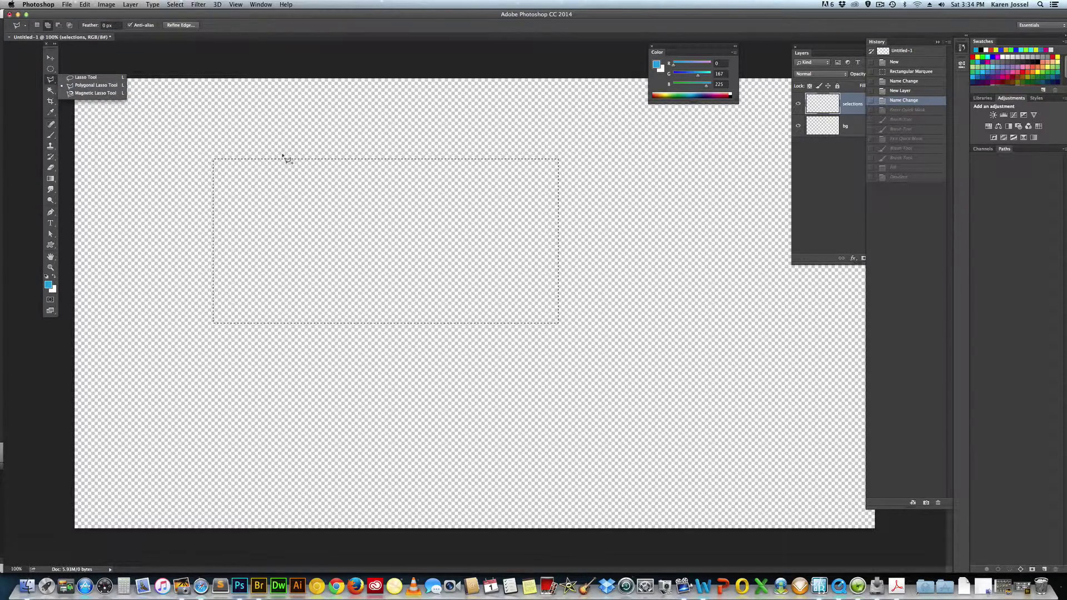
{"action": "key", "text": "alt"}
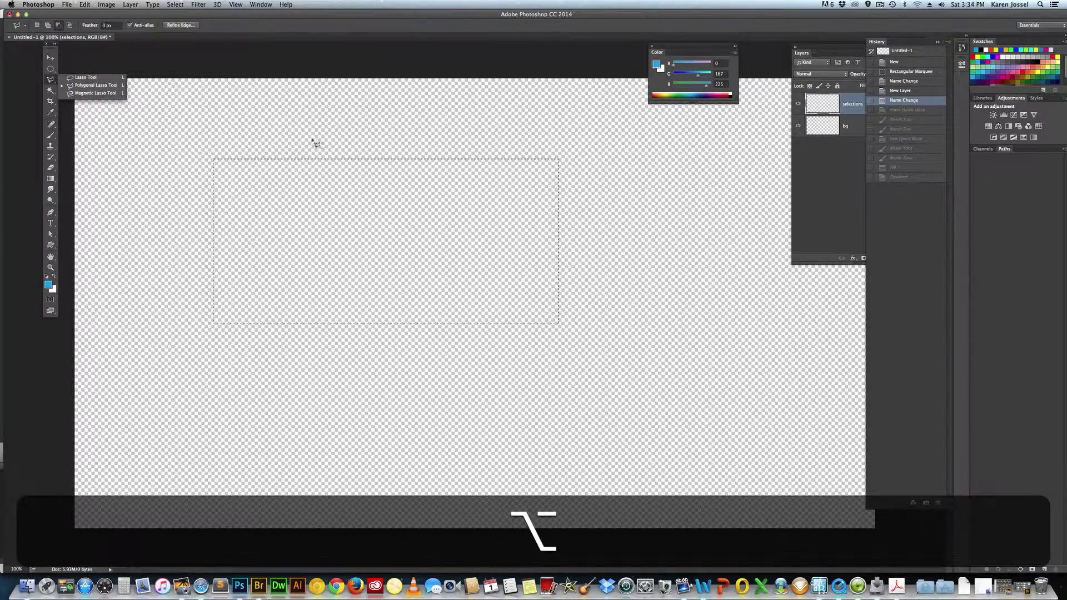
{"action": "left_click", "coordinate": [261, 354], "text": "alt"}
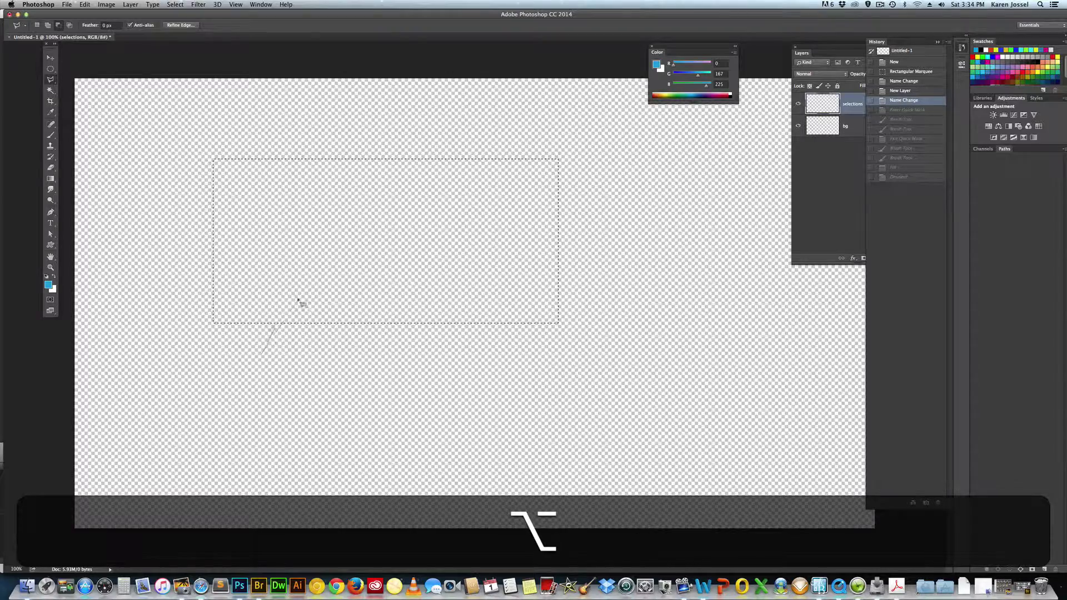
{"action": "left_click", "coordinate": [395, 112], "text": "alt"}
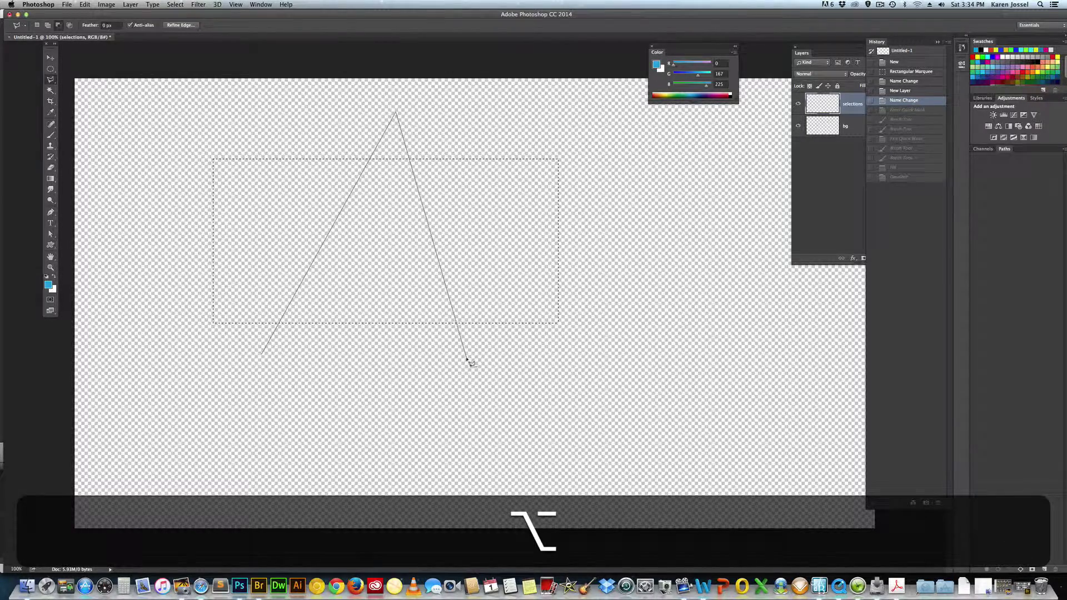
{"action": "left_click", "coordinate": [476, 363], "text": "alt"}
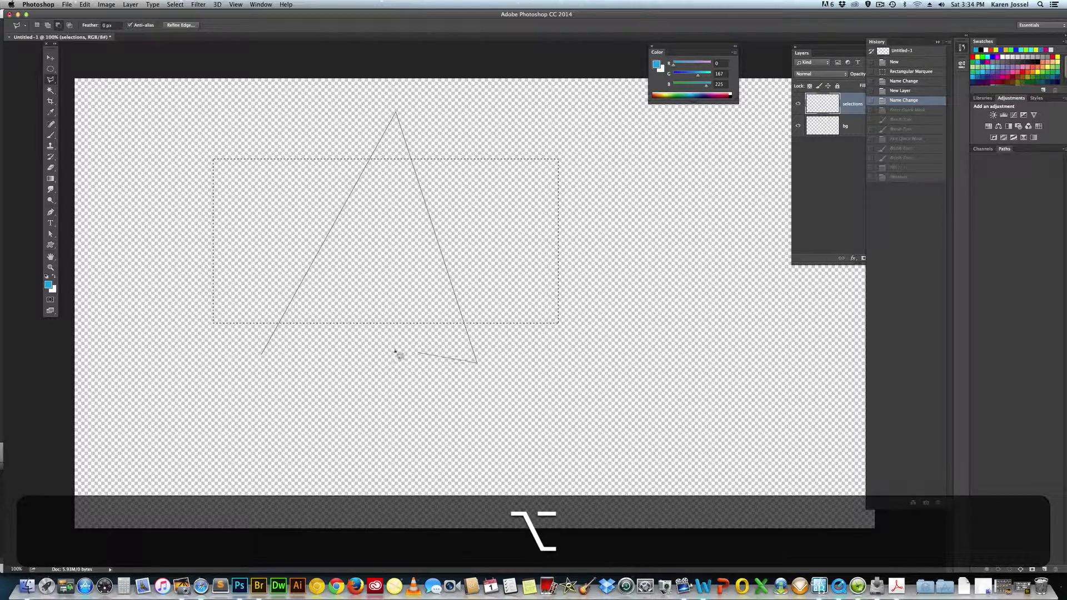
{"action": "left_click", "coordinate": [263, 355], "text": "alt"}
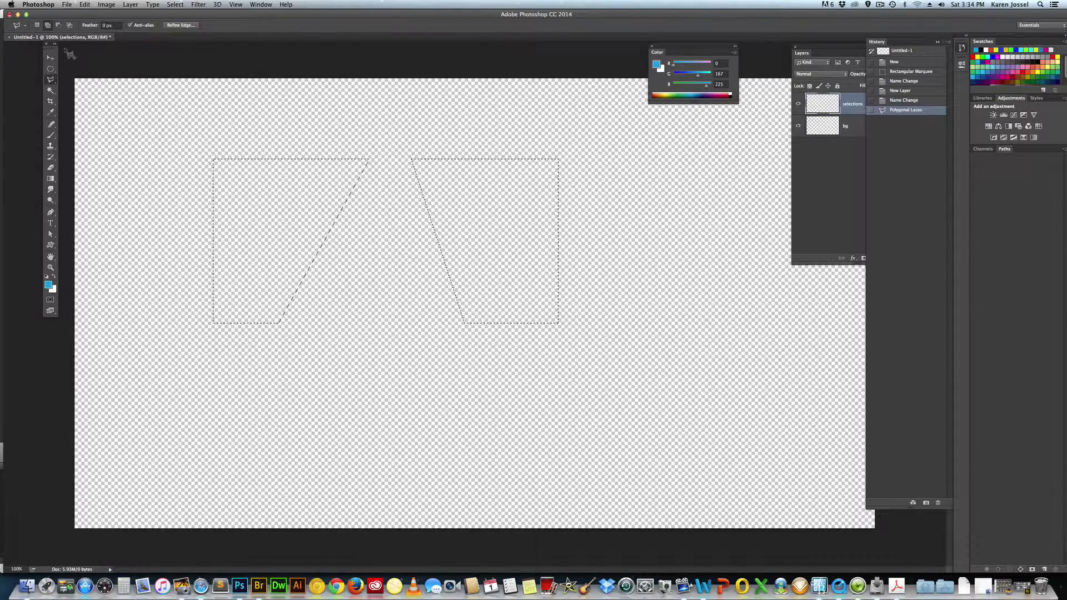
- Set the Polygonal Lasso to add to the selection and add a four-sided polygon across the left piece's upper-left corner
{"action": "key", "text": "alt"}
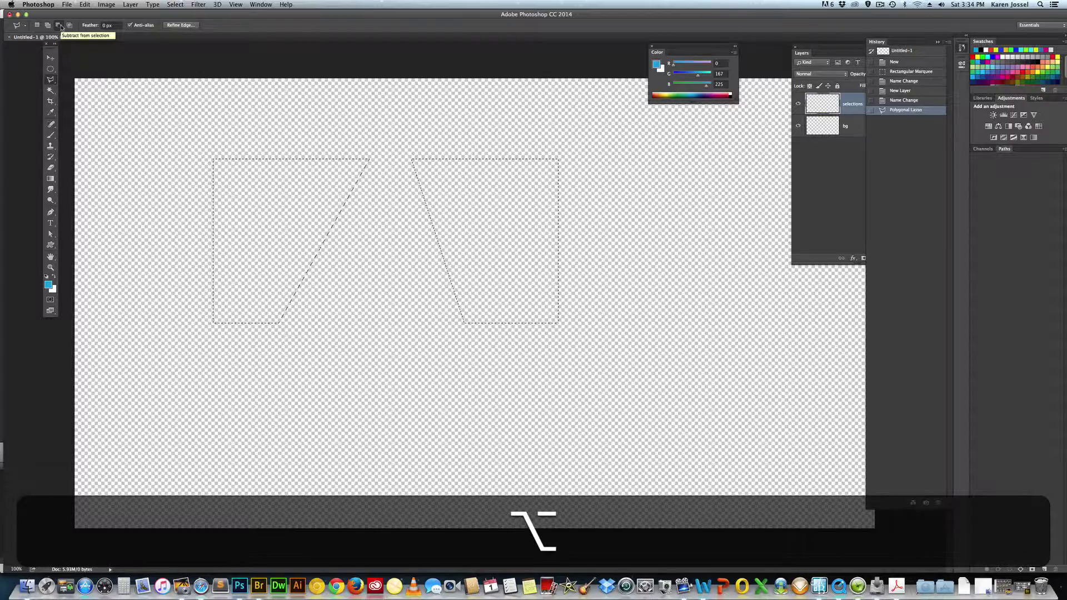
{"action": "left_click", "coordinate": [59, 26]}
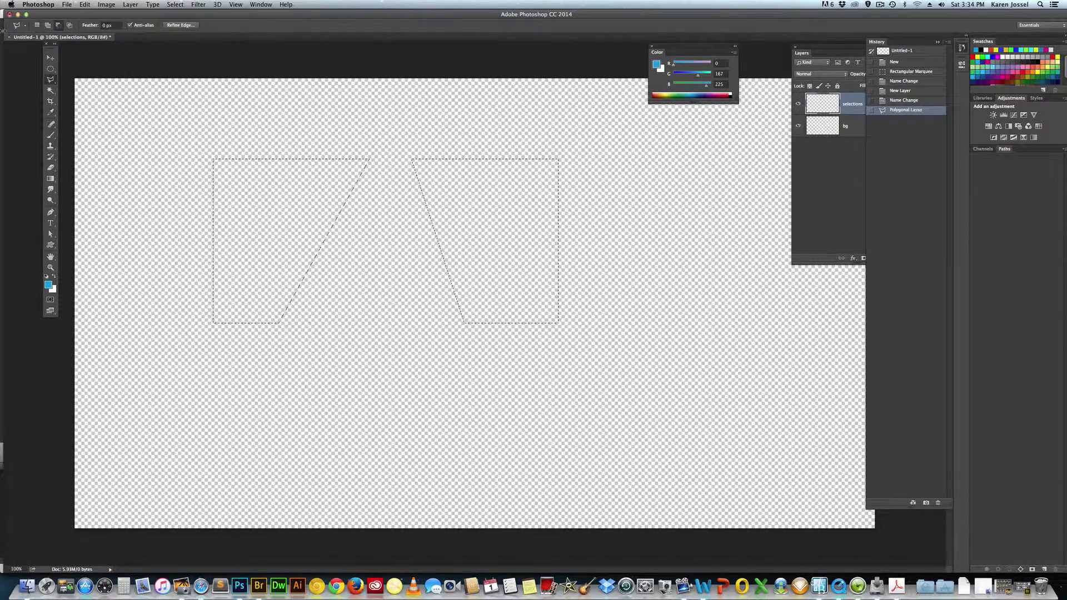
{"action": "key", "text": "shift"}
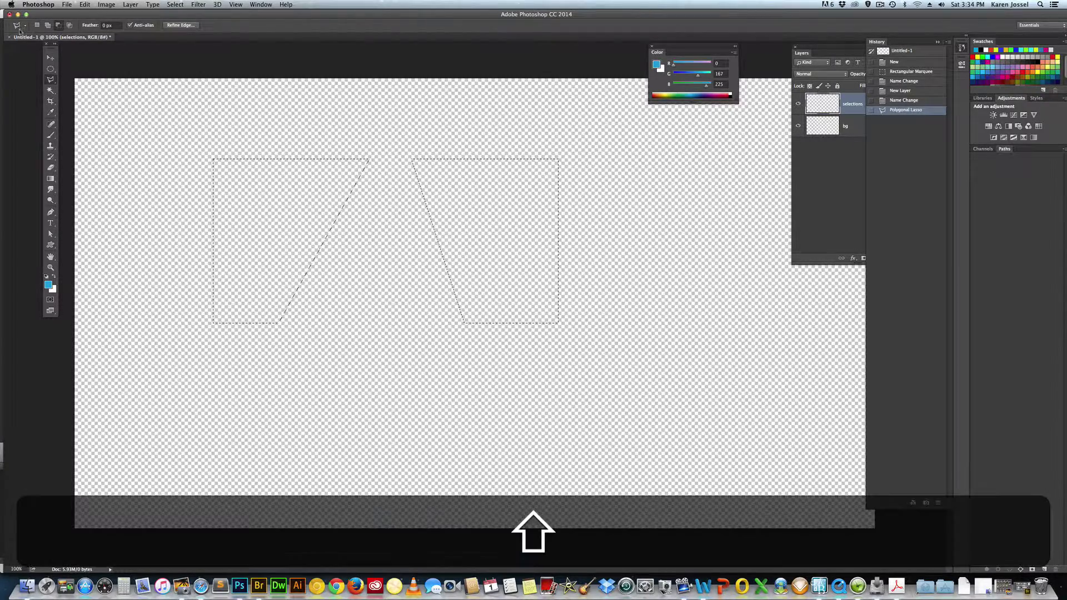
{"action": "left_click", "coordinate": [49, 26]}
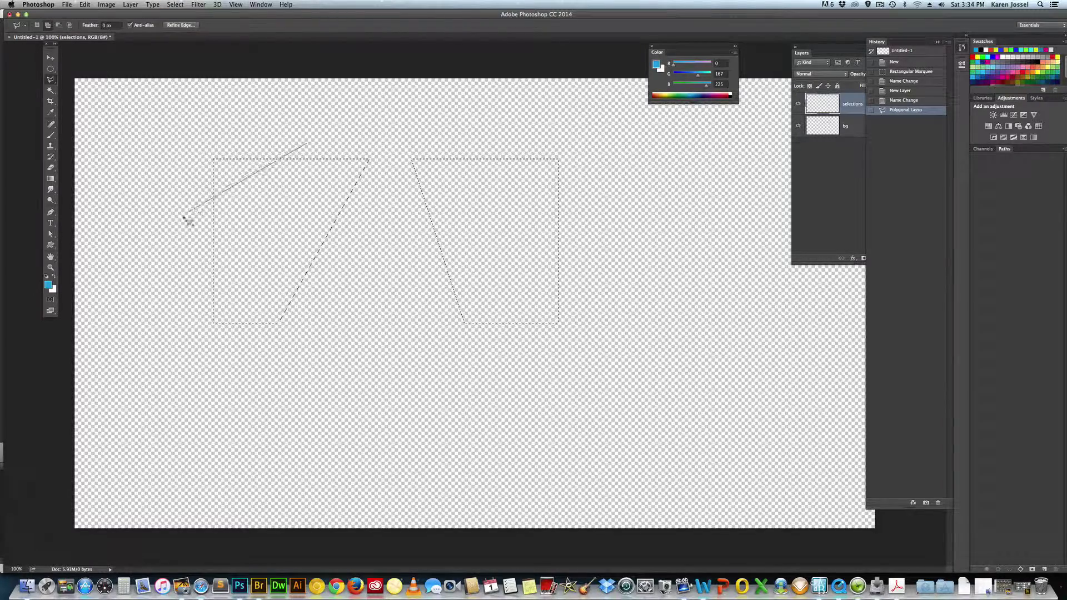
{"action": "left_click", "coordinate": [174, 222]}
{"action": "left_click", "coordinate": [153, 129]}
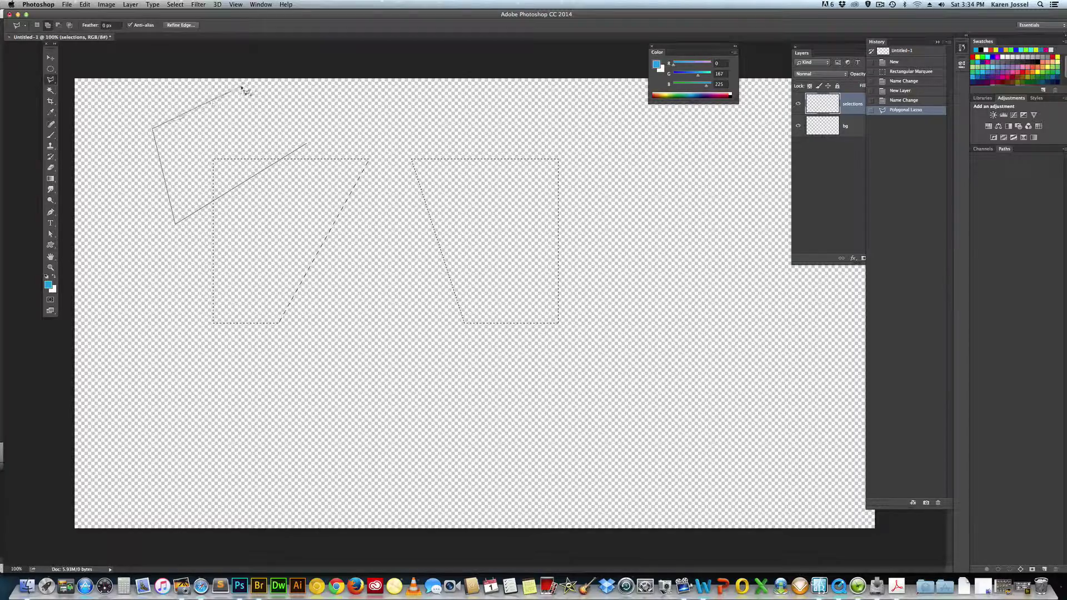
{"action": "left_click", "coordinate": [242, 86]}
{"action": "double_click", "coordinate": [307, 144]}
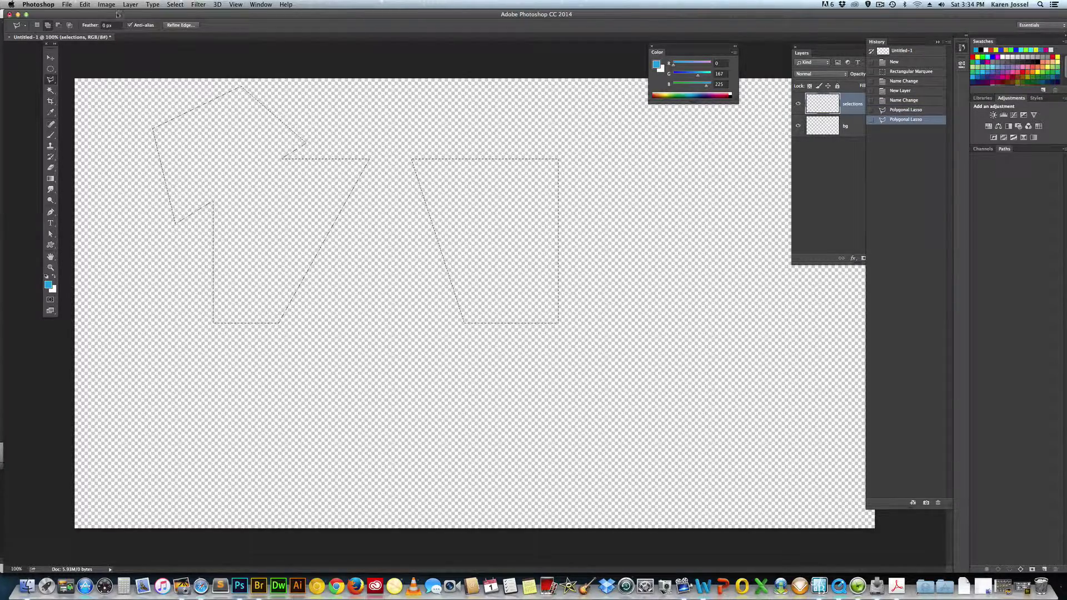
- Fill the combined polygonal selection with the blue foreground color in Normal mode at 100% opacity
{"action": "left_click", "coordinate": [87, 4]}
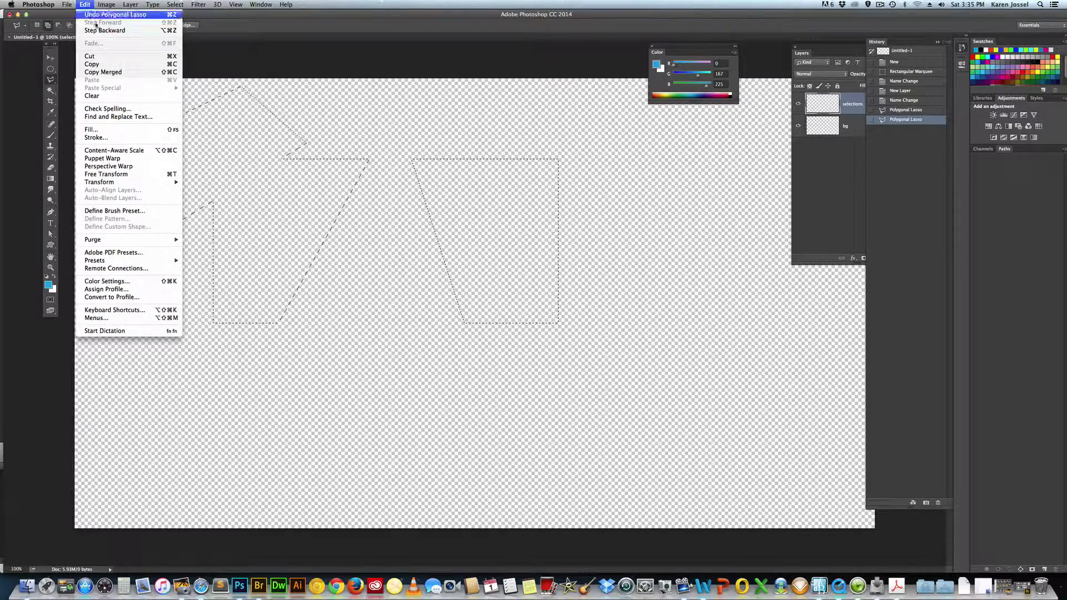
{"action": "left_click", "coordinate": [107, 130]}
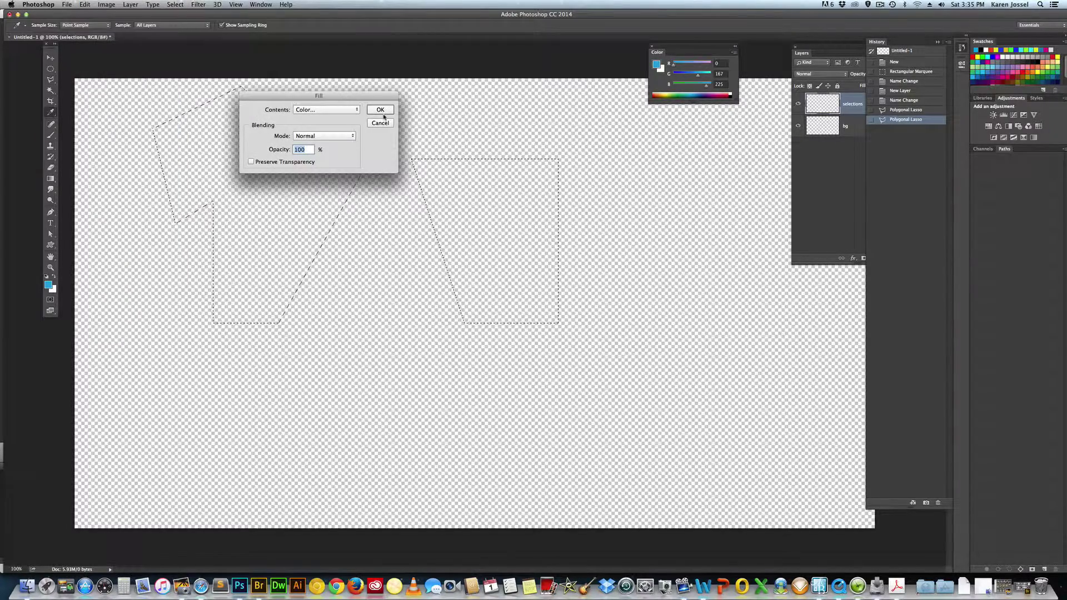
{"action": "left_click", "coordinate": [337, 109]}
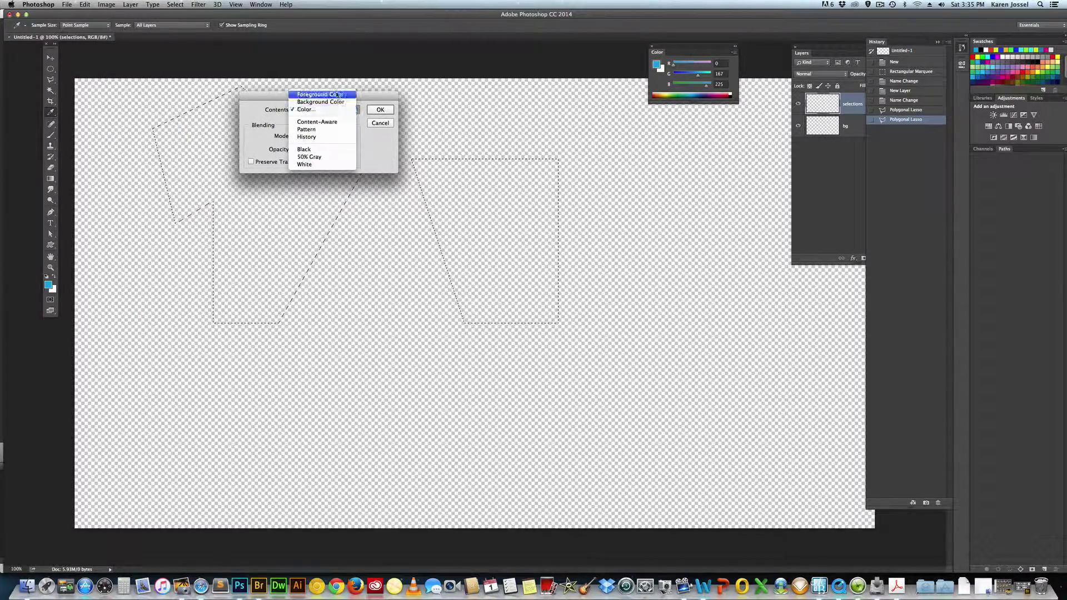
{"action": "left_click", "coordinate": [328, 94]}
{"action": "left_click", "coordinate": [380, 109]}
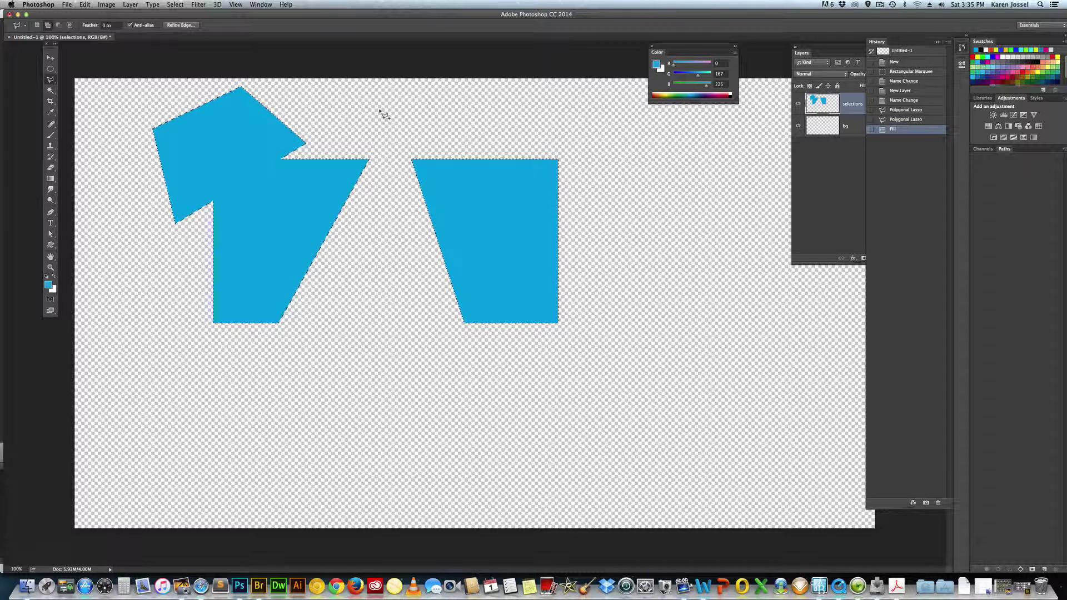
{"action": "key", "text": "super"}
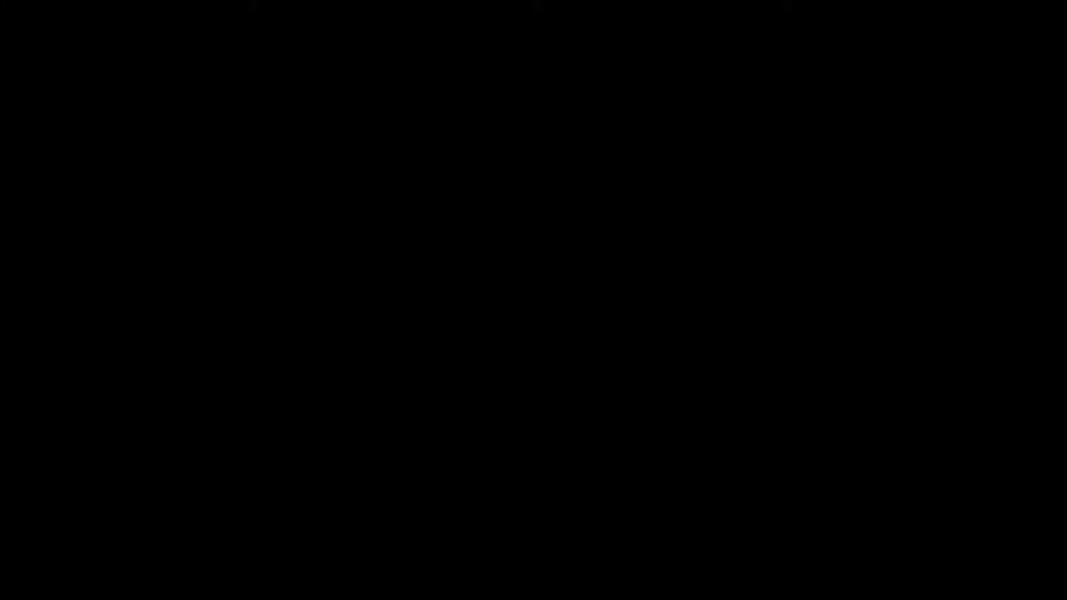